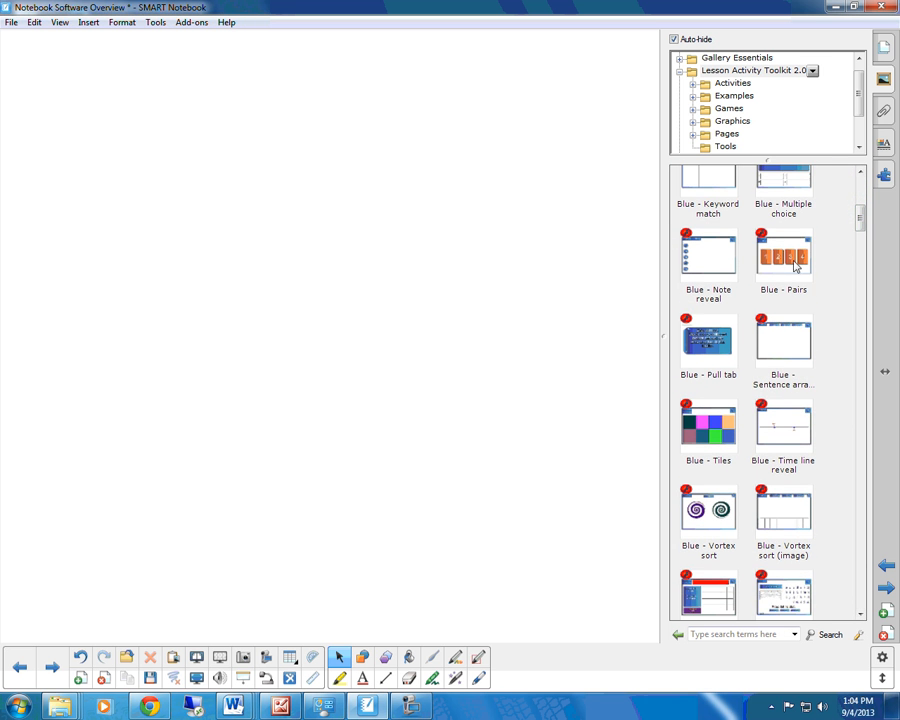
# Step: Insert the Green - Pairs activity from the Lesson Activity Toolkit 2.0 onto the blank page
pyautogui.moveTo(860, 221); pyautogui.dragTo(866, 383)
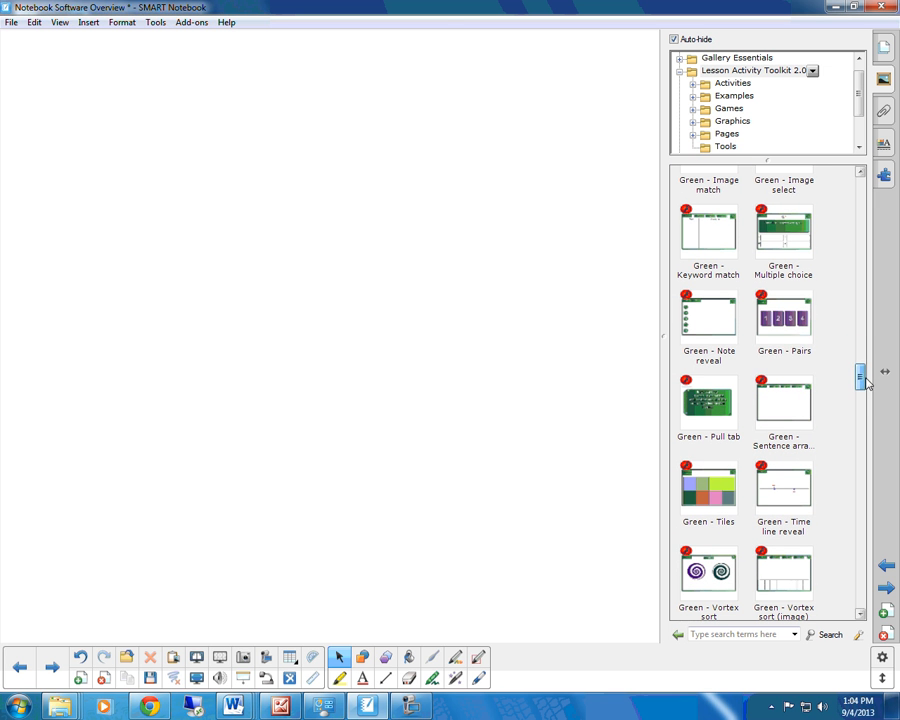
pyautogui.doubleClick(788, 328)
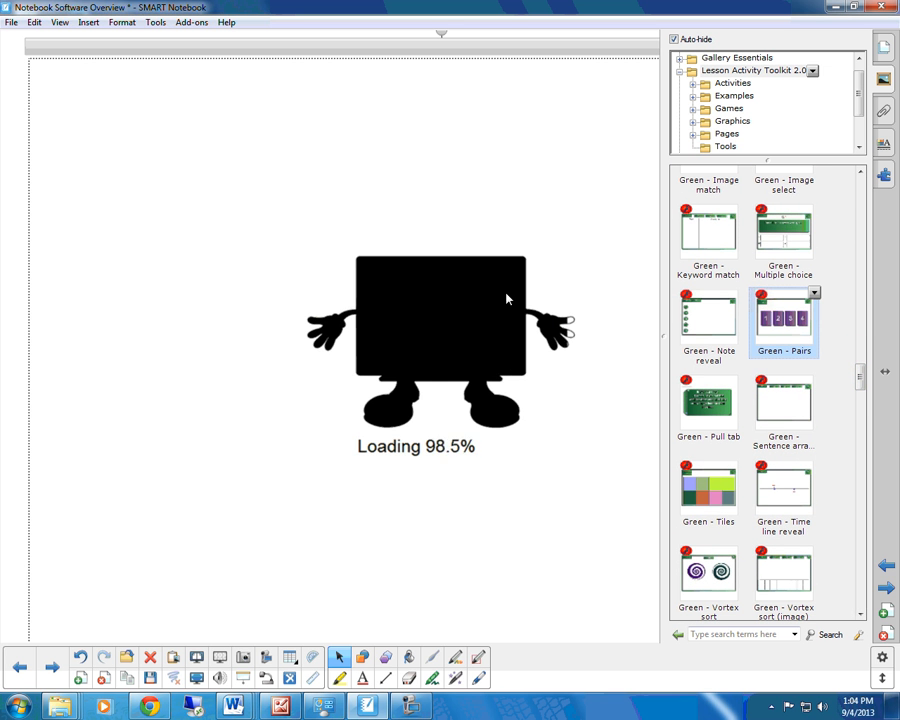
pyautogui.click(16, 54)
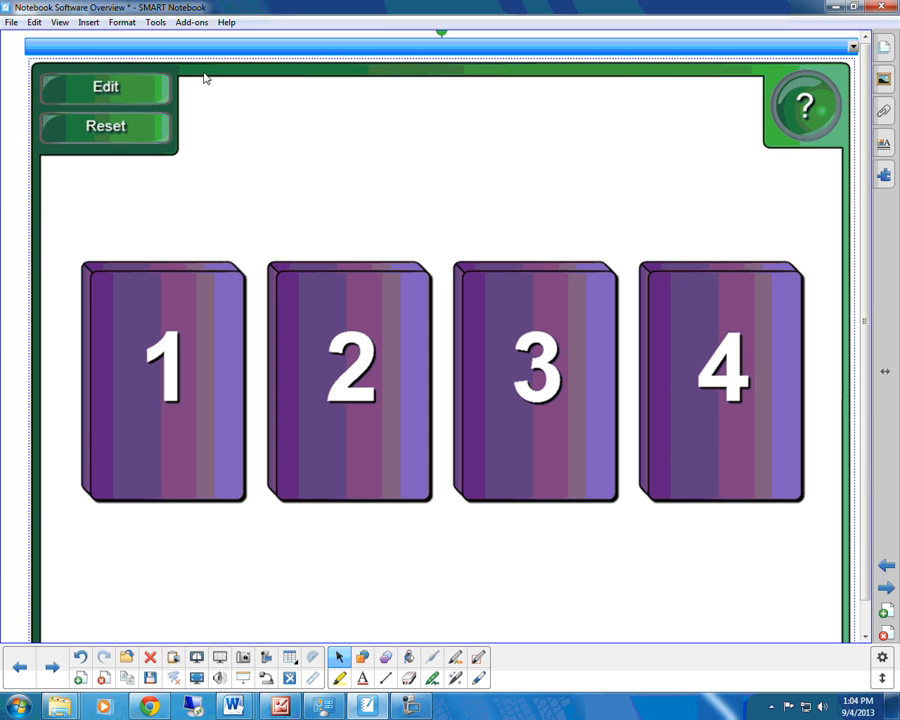
# Step: Move the Pairs activity to the page's upper-left corner and shrink it to about three quarters of its size
pyautogui.moveTo(328, 54); pyautogui.dragTo(293, 36)
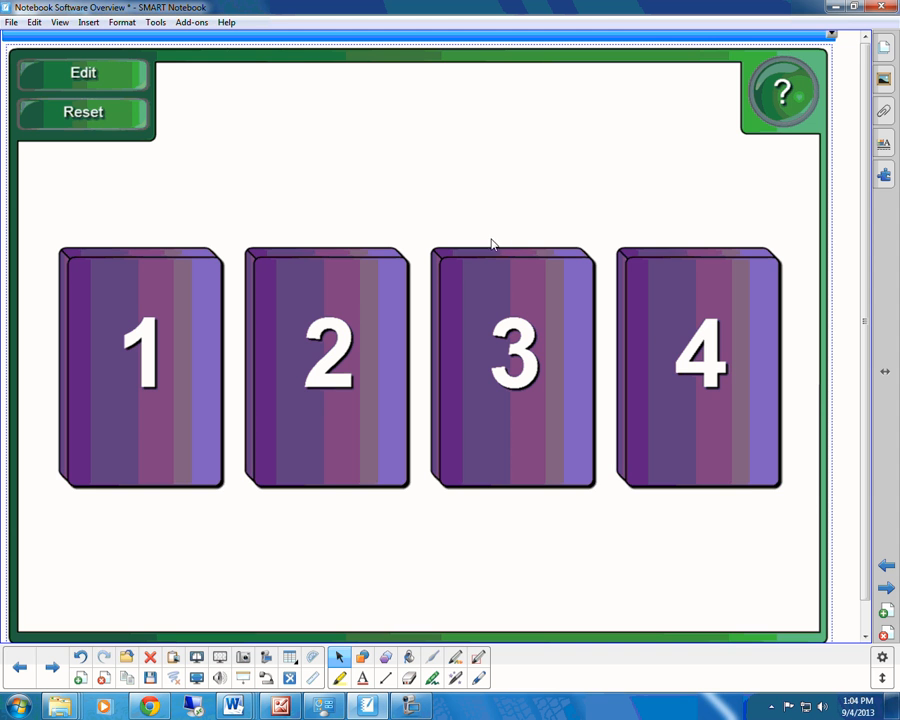
pyautogui.scroll(-1, 855, 465)
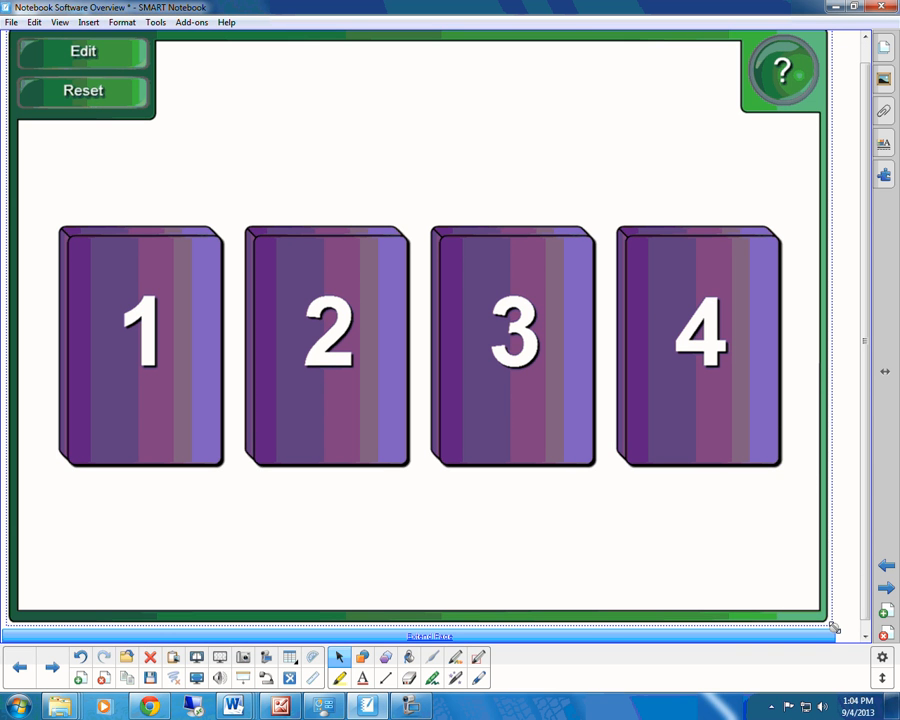
pyautogui.moveTo(834, 627); pyautogui.dragTo(655, 460)
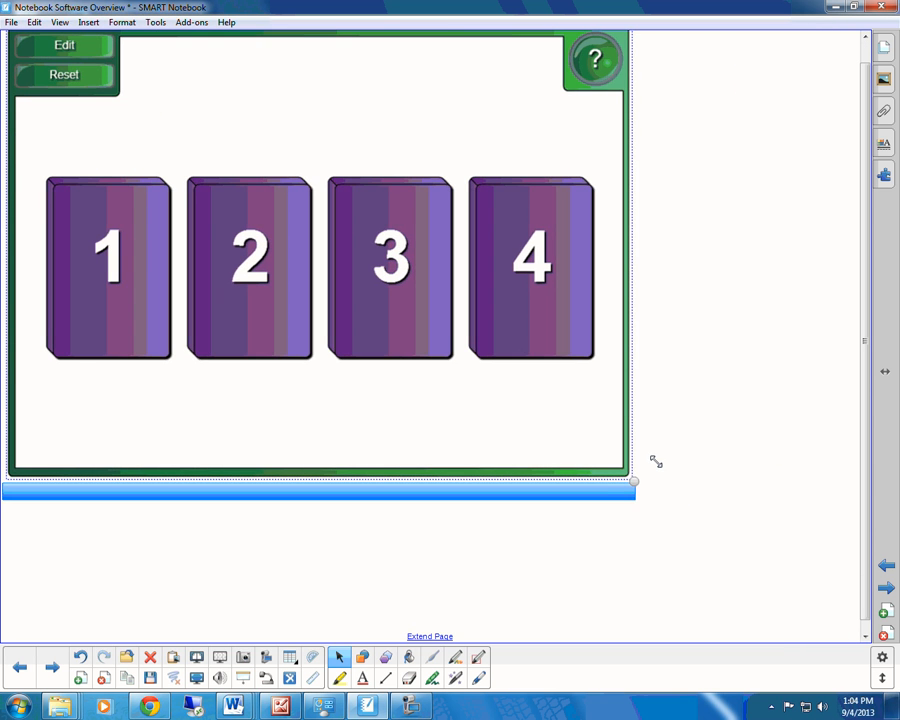
pyautogui.scroll(1, 721, 440)
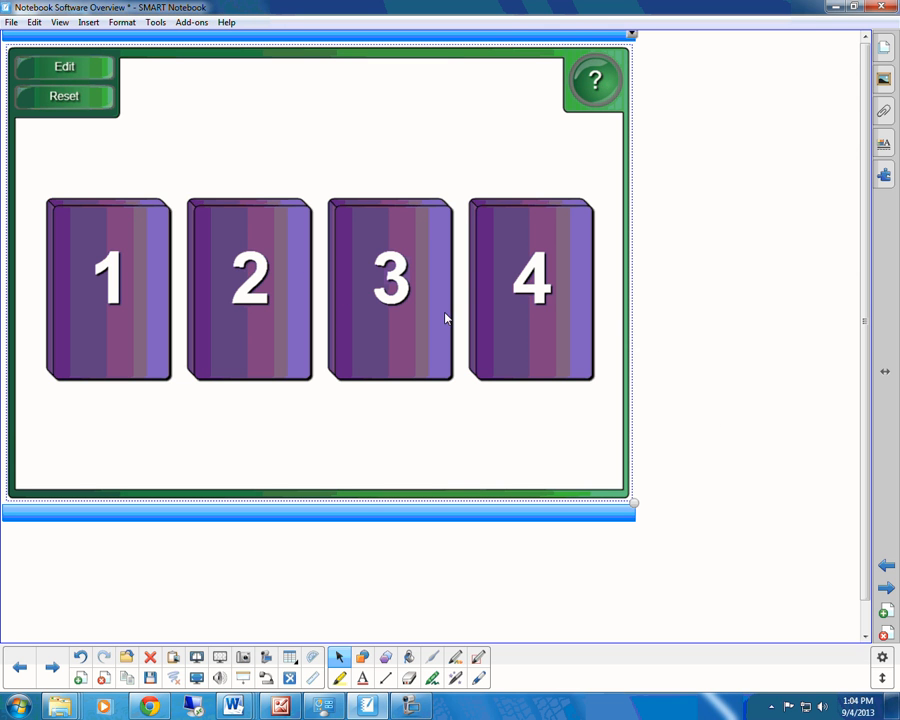
# Step: Open the Pairs activity for editing and add the text "5" in the blank page area beside it
pyautogui.click(87, 74)
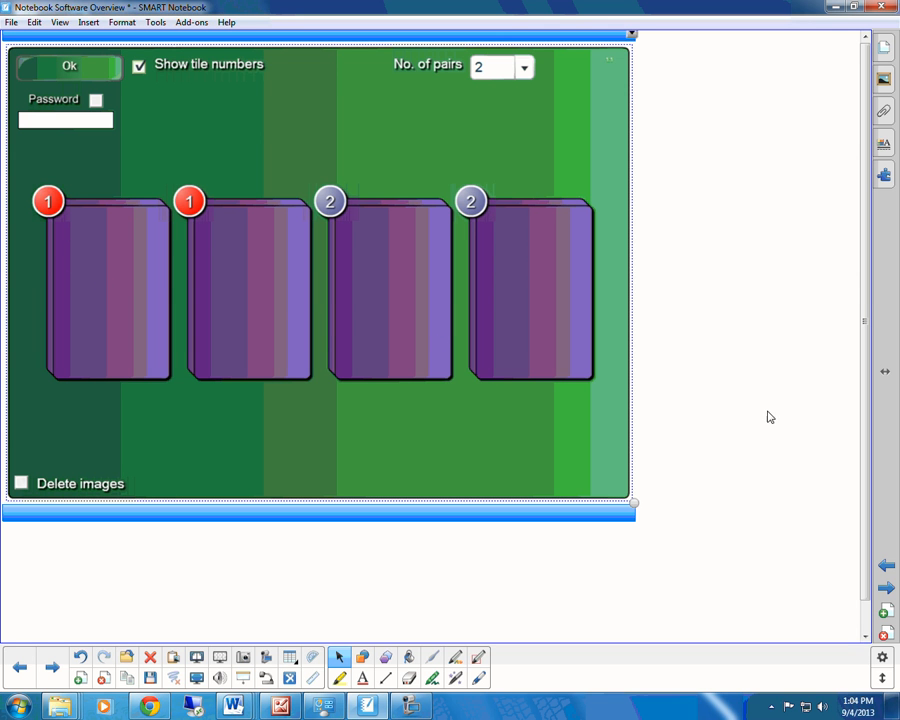
pyautogui.click(693, 381)
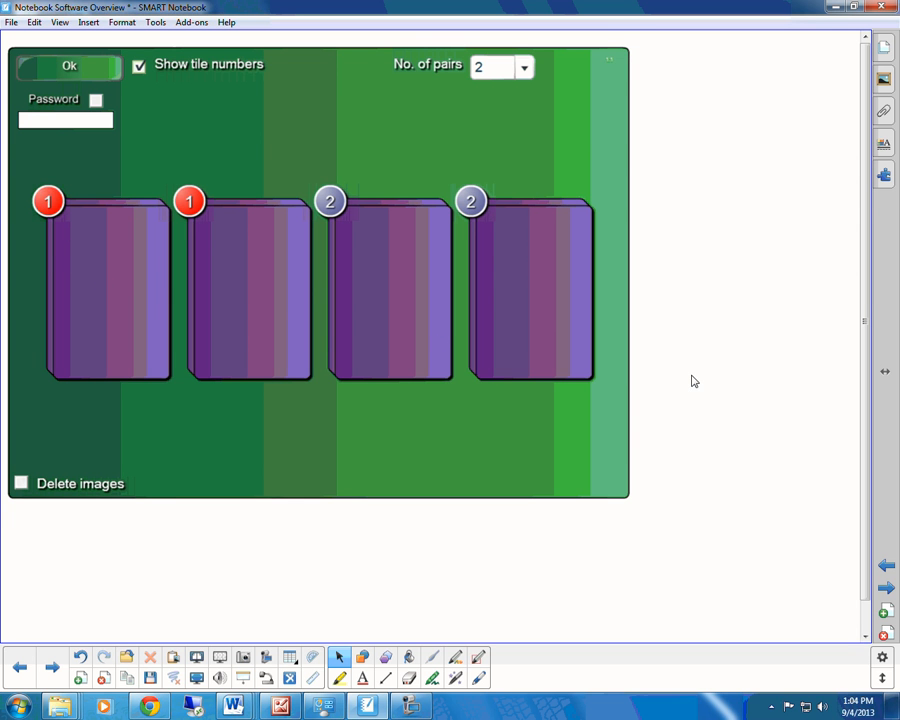
pyautogui.click(735, 438)
pyautogui.write('5')
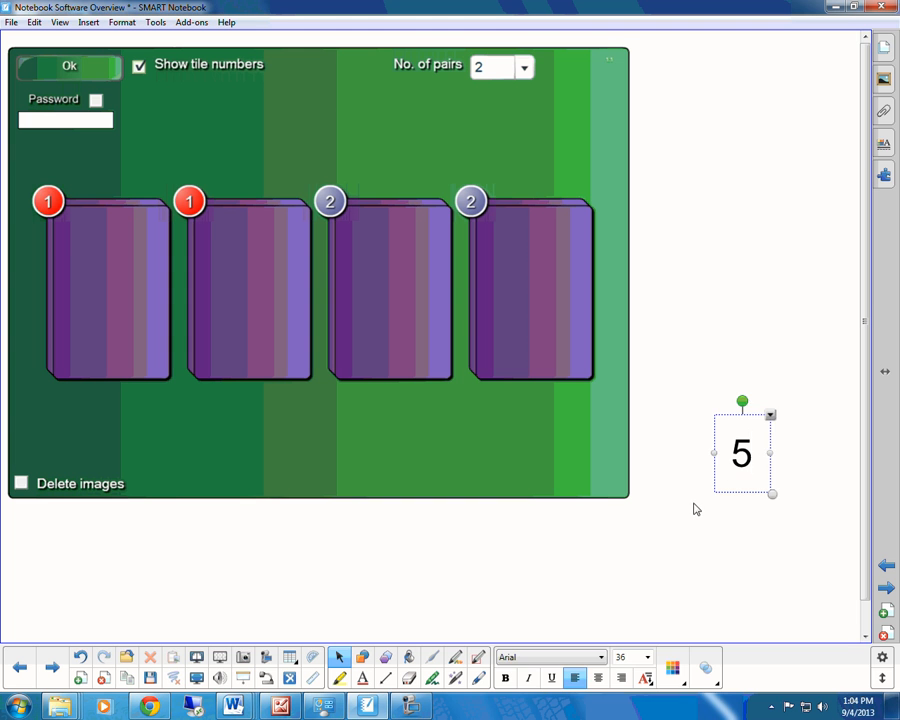
# Step: Add the text "+ 4" with extra spacing before the 4 and align it directly beneath the 5
pyautogui.click(696, 510)
pyautogui.click(696, 510)
pyautogui.write('+')
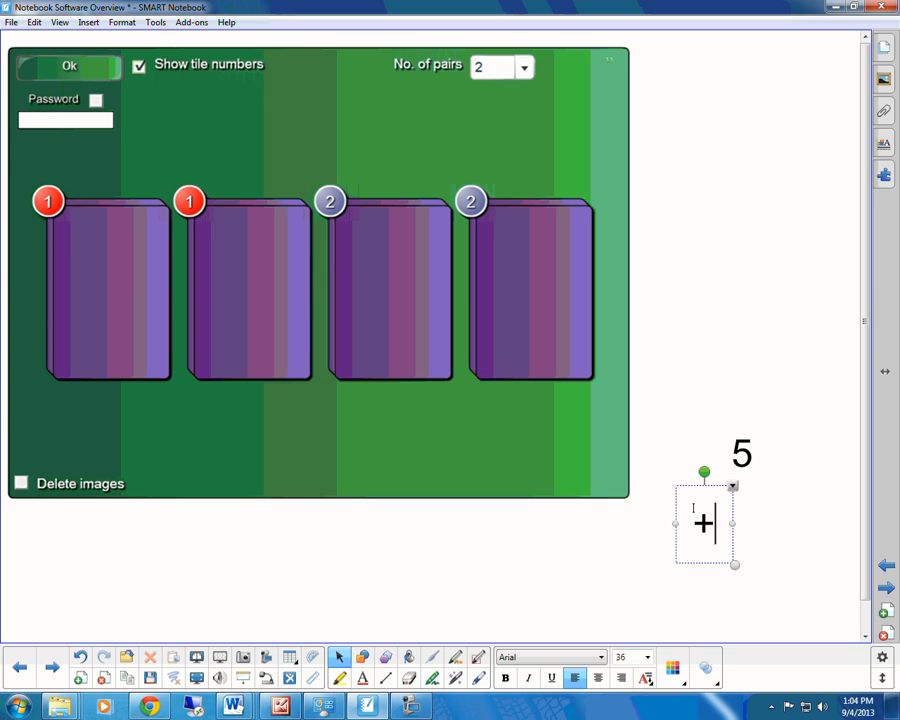
pyautogui.write('4')
pyautogui.click(716, 522)
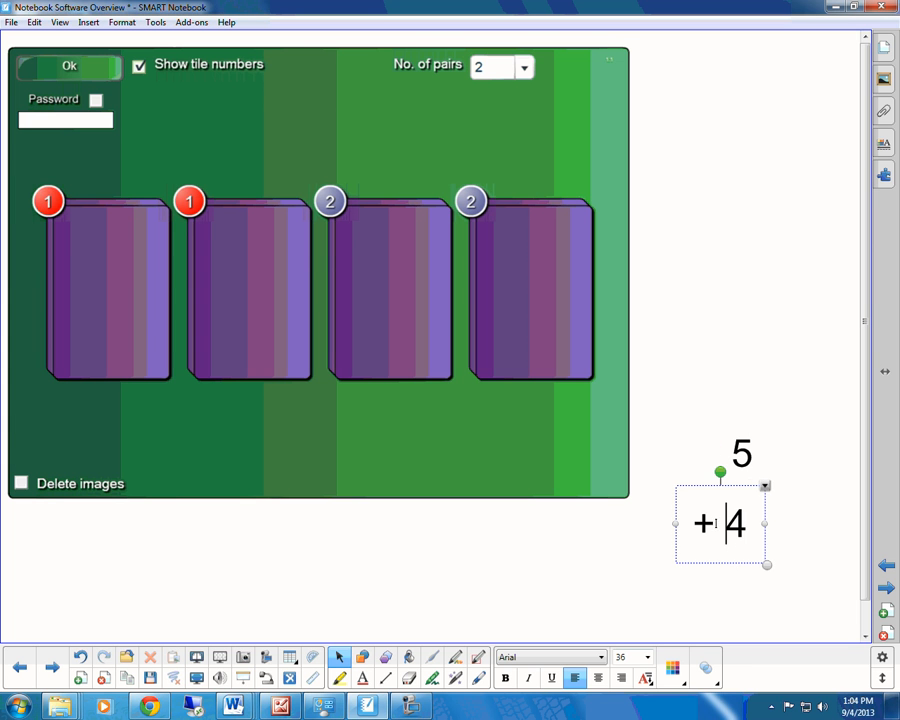
pyautogui.click(737, 586)
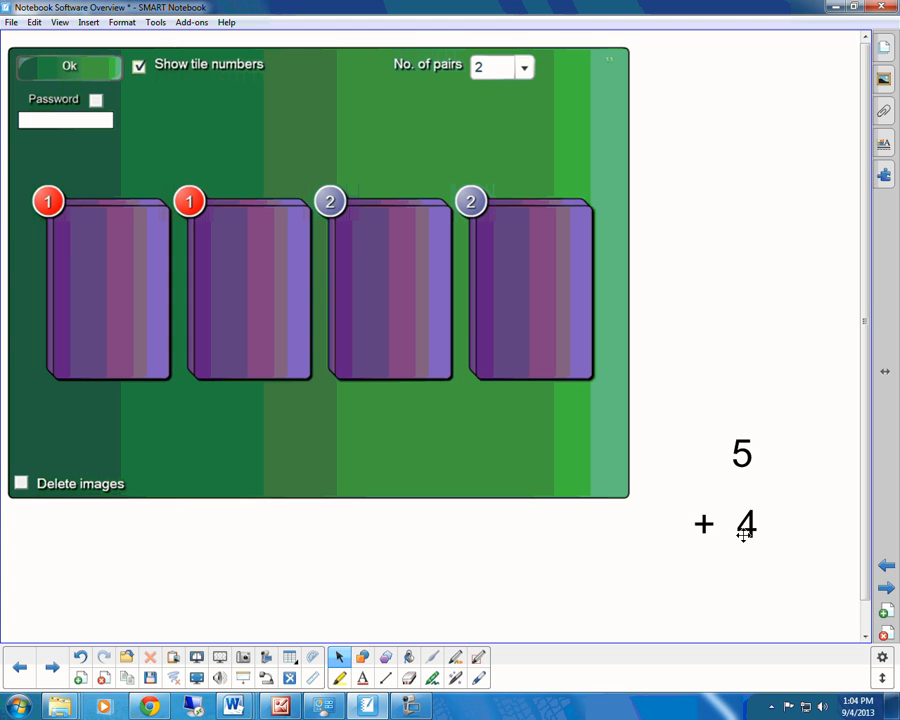
pyautogui.moveTo(742, 525); pyautogui.dragTo(743, 490)
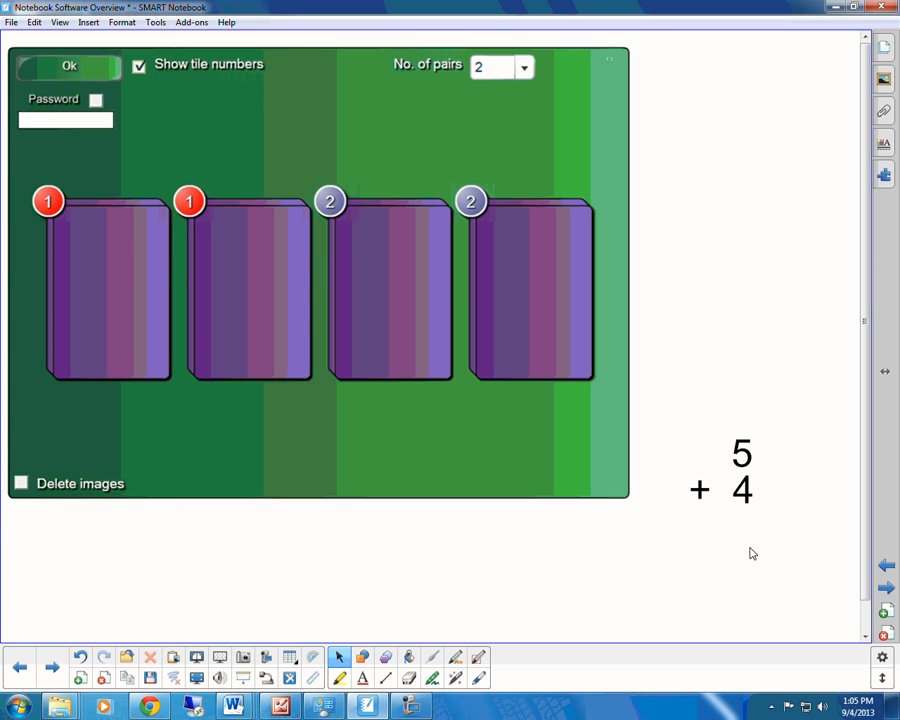
# Step: Reduce the spacing between the plus sign and the 4, and realign the text under the 5
pyautogui.doubleClick(730, 488)
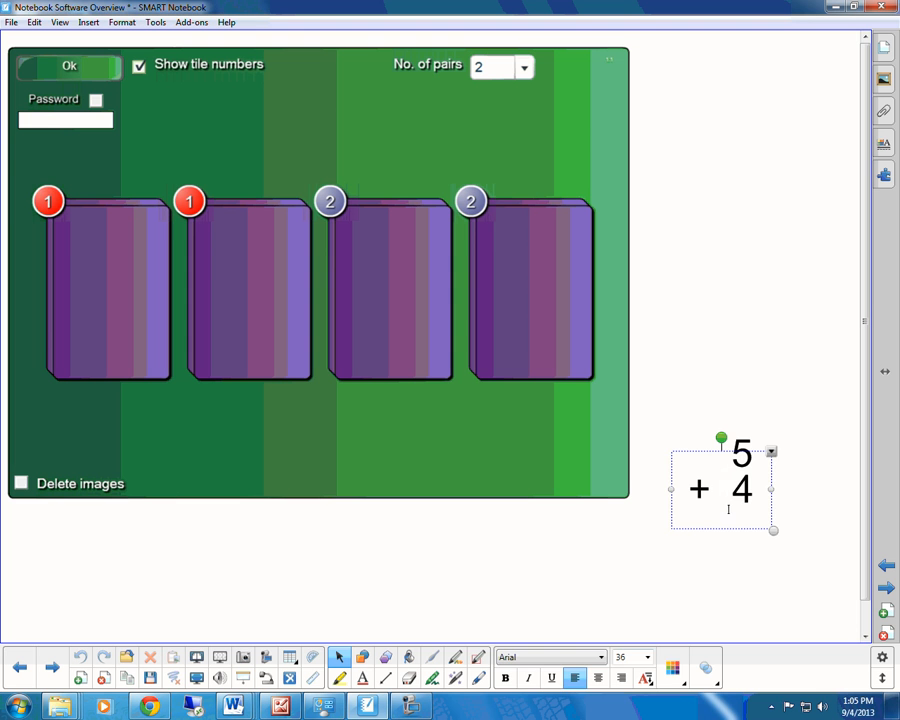
pyautogui.press('BackSpace')
pyautogui.click(743, 574)
pyautogui.moveTo(739, 499); pyautogui.dragTo(747, 499)
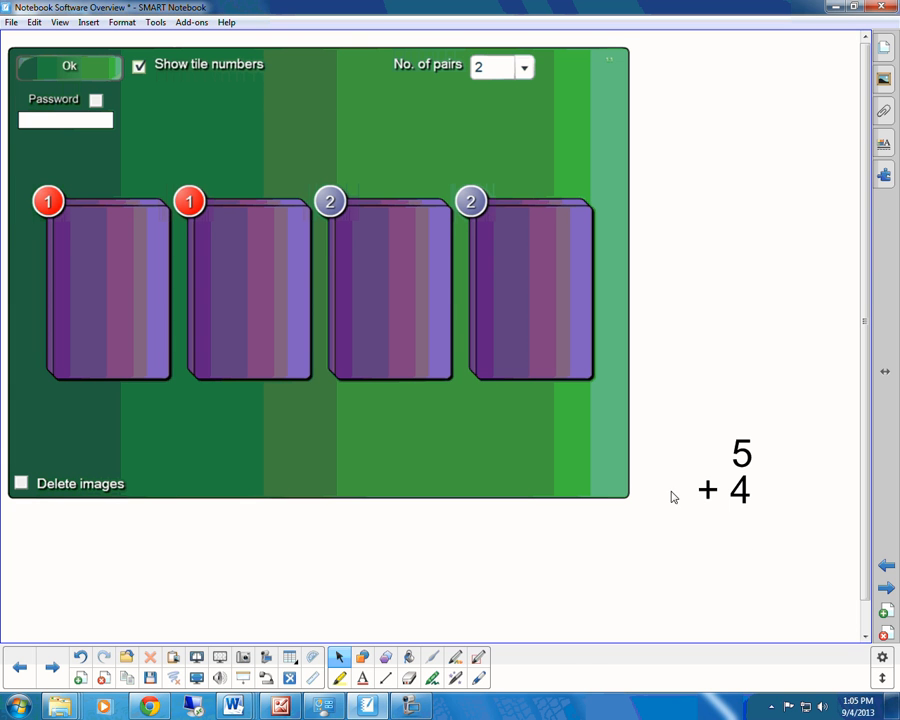
# Step: Draw a solid horizontal line beneath "+ 4" and nudge it down slightly to complete the addition problem
pyautogui.click(385, 678)
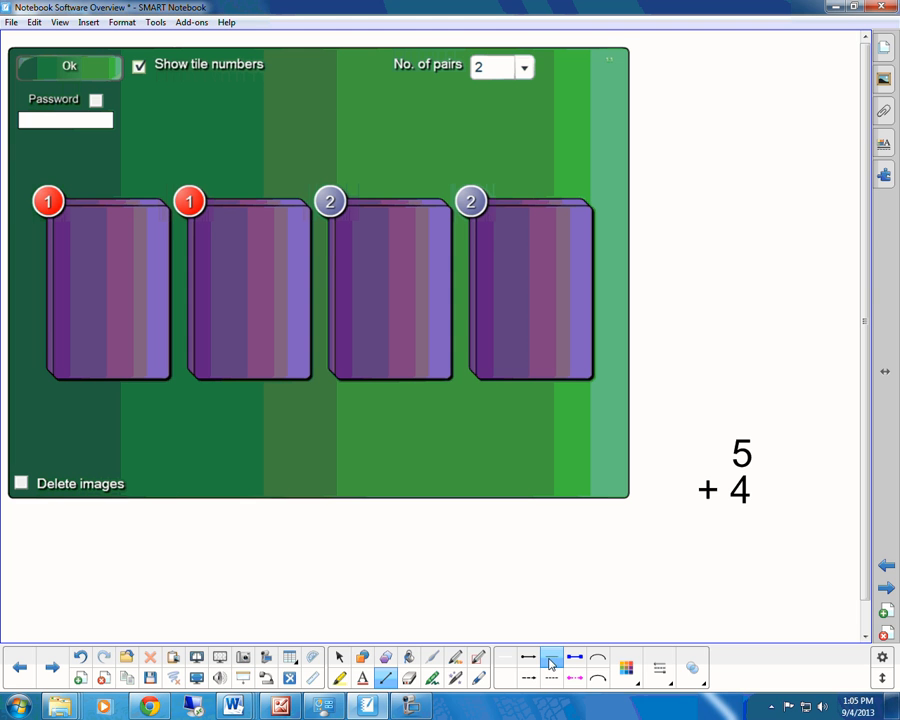
pyautogui.moveTo(689, 507); pyautogui.dragTo(767, 507)
pyautogui.click(342, 658)
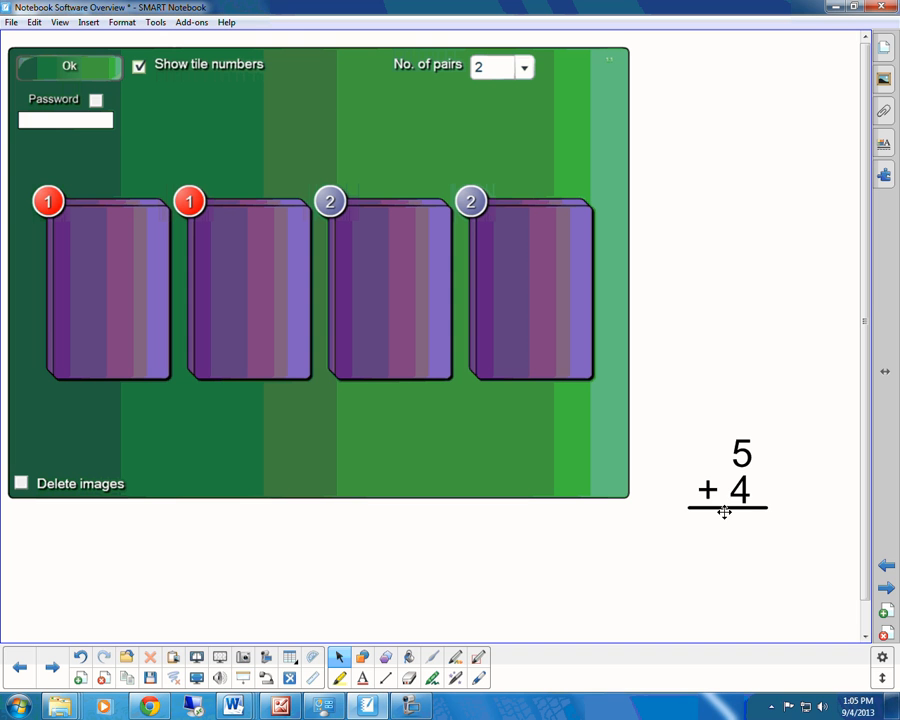
pyautogui.moveTo(725, 517); pyautogui.dragTo(724, 519)
# Step: Add the text "9" as the answer and place it above the addition problem beside the activity
pyautogui.click(538, 577)
pyautogui.write('9')
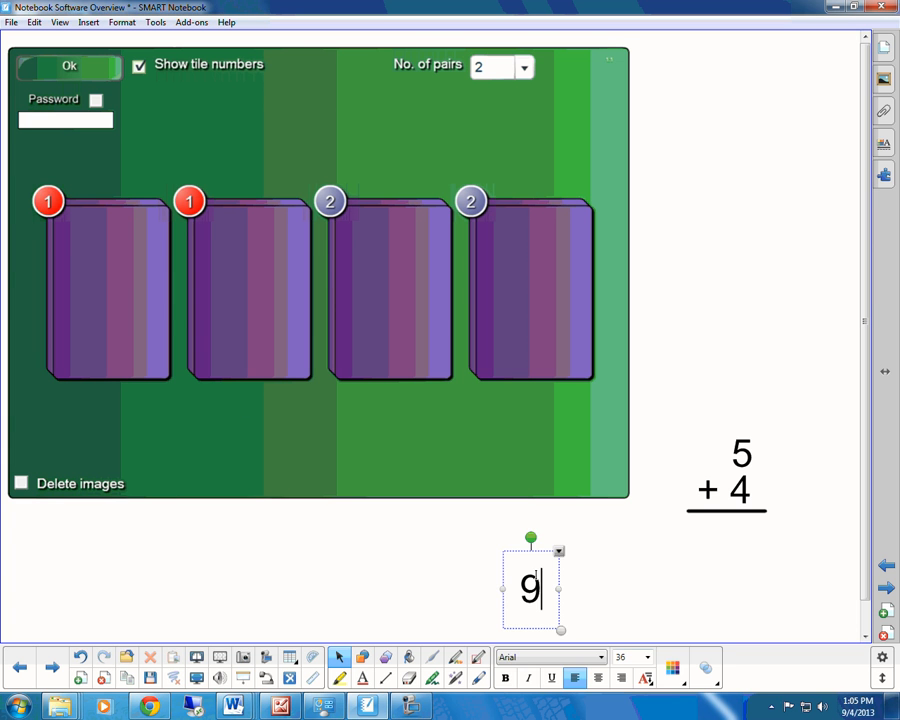
pyautogui.click(614, 588)
pyautogui.moveTo(535, 596); pyautogui.dragTo(750, 232)
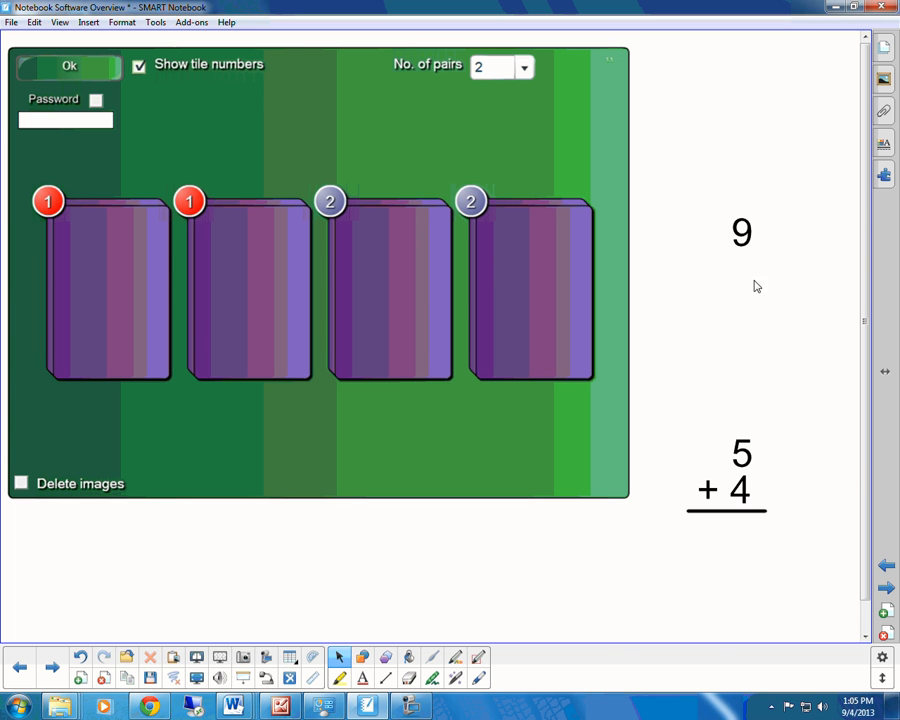
# Step: Clone the 9 and place the copy on the second tile of pair 1
pyautogui.rightClick(757, 233)
pyautogui.click(779, 242)
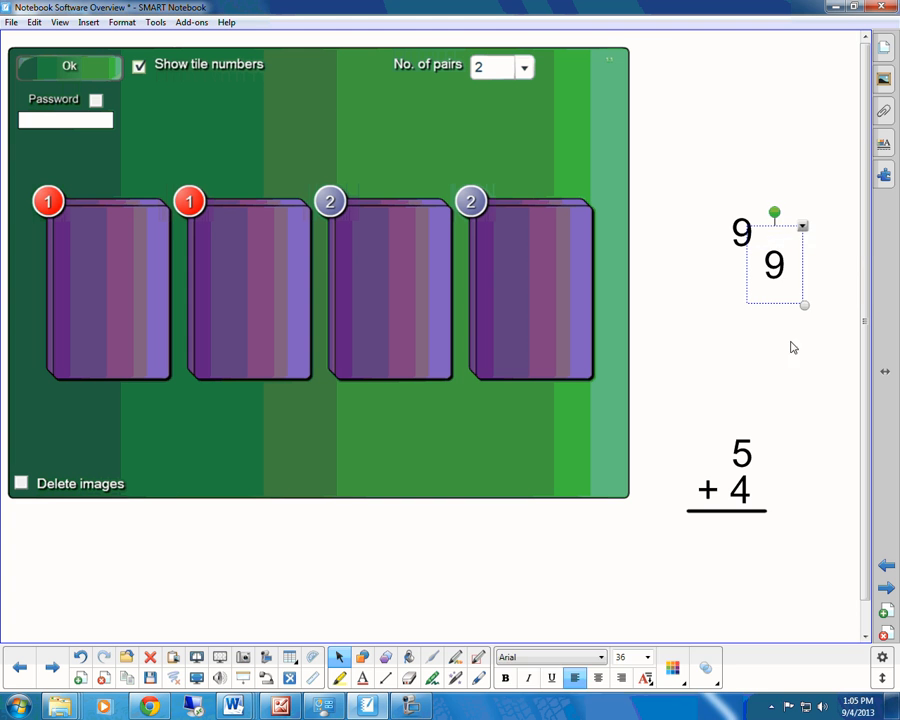
pyautogui.moveTo(772, 268)
pyautogui.mouseDown()
pyautogui.moveTo(752, 316)
pyautogui.moveTo(292, 302)
pyautogui.moveTo(246, 286)
pyautogui.mouseUp()
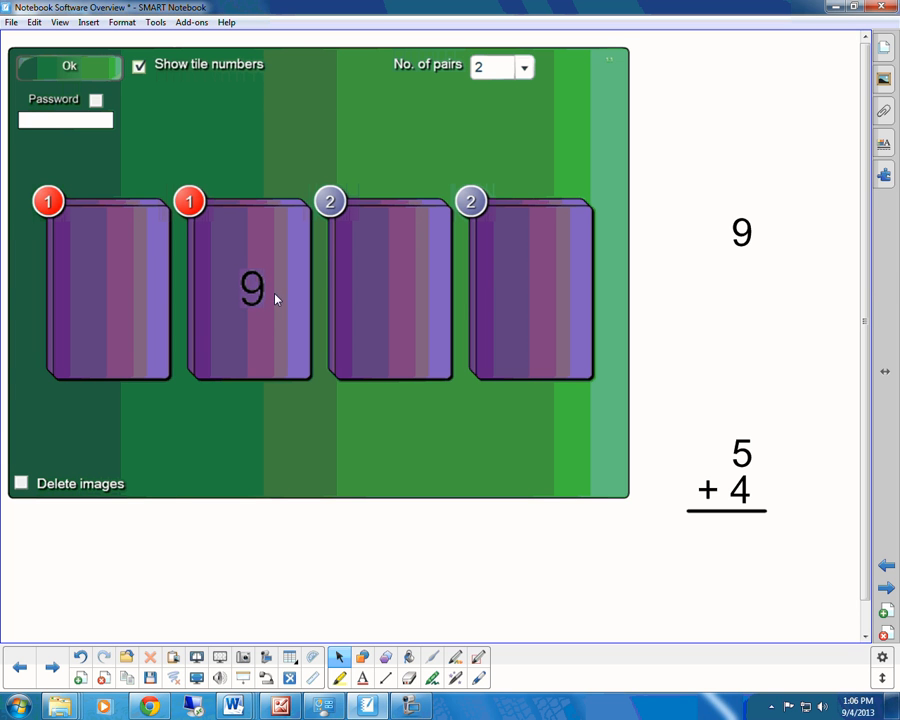
# Step: Group the 5, the "+ 4" and the line into a single object
pyautogui.moveTo(796, 430); pyautogui.dragTo(677, 553)
pyautogui.click(770, 415)
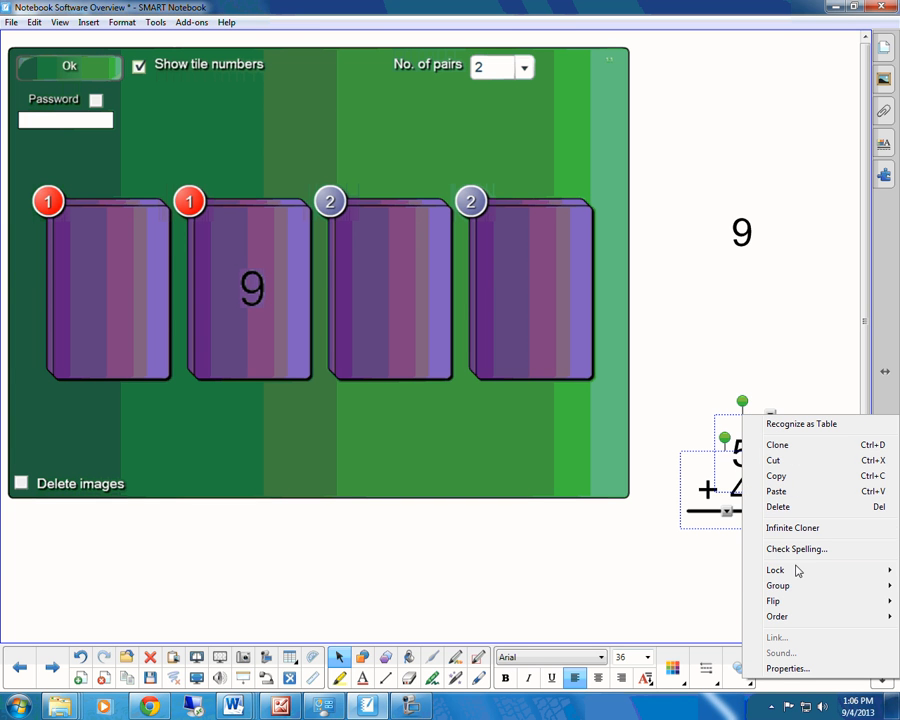
pyautogui.moveTo(800, 593)
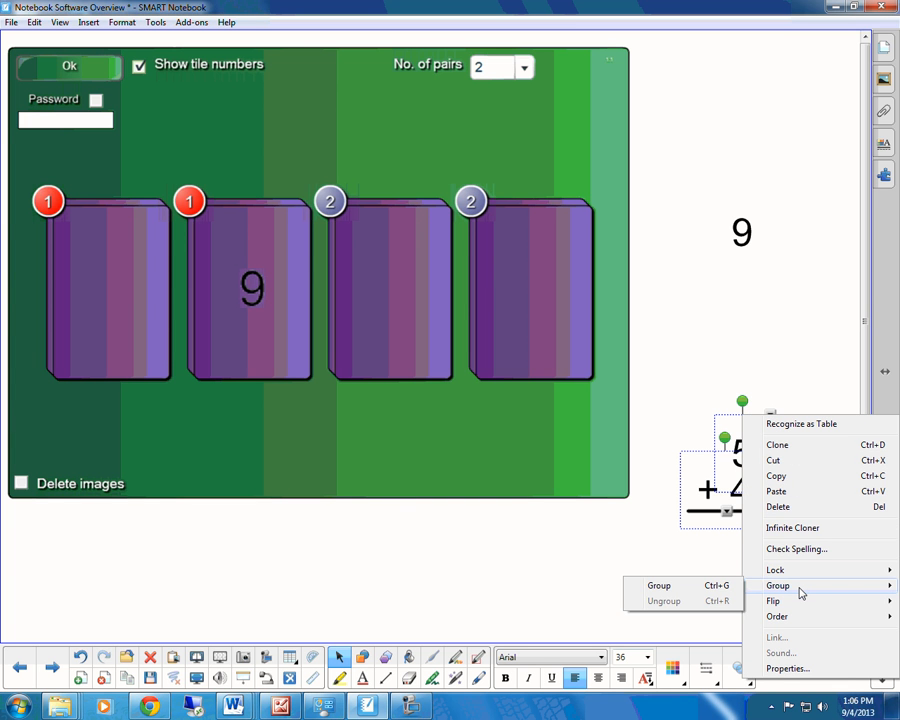
pyautogui.click(662, 586)
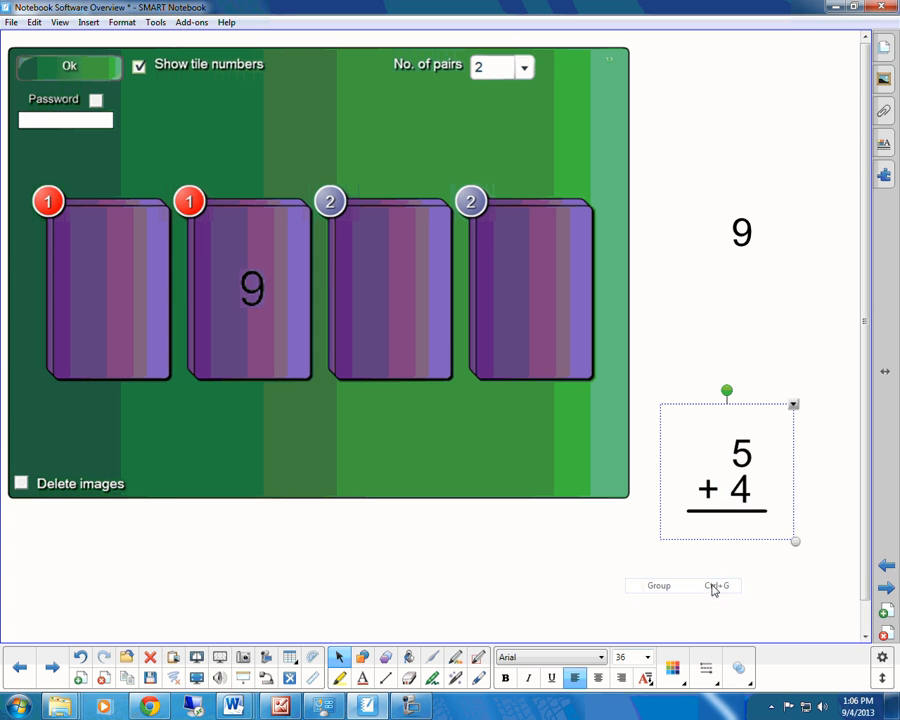
# Step: Clone the grouped addition problem and place the copy on the first tile of pair 1
pyautogui.click(793, 404)
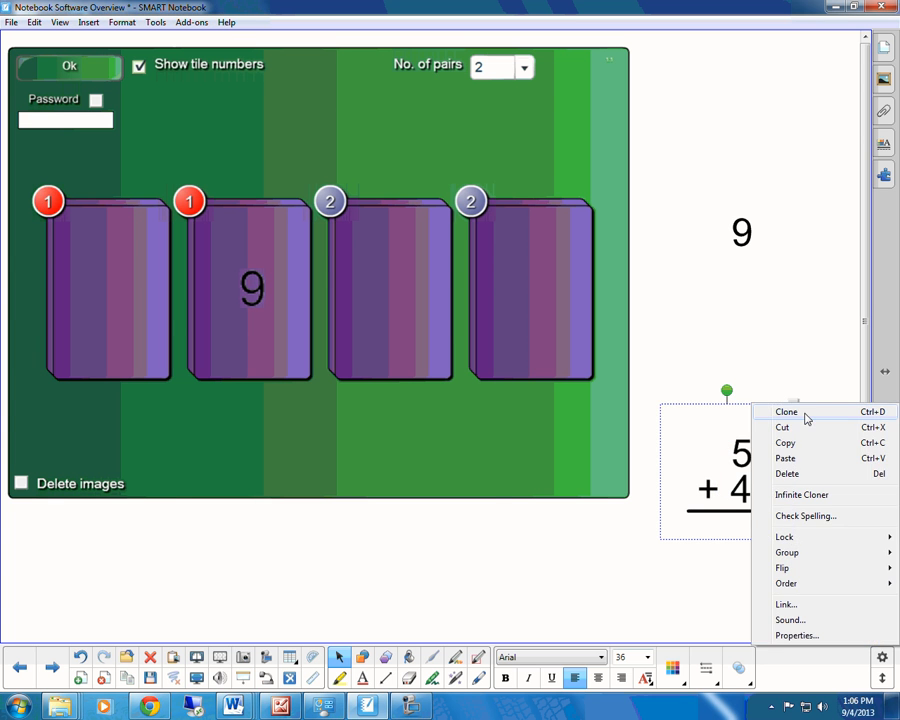
pyautogui.click(805, 412)
pyautogui.moveTo(790, 535); pyautogui.dragTo(656, 568)
pyautogui.moveTo(712, 557)
pyautogui.mouseDown()
pyautogui.moveTo(577, 580)
pyautogui.moveTo(583, 573)
pyautogui.moveTo(201, 438)
pyautogui.moveTo(118, 308)
pyautogui.moveTo(128, 320)
pyautogui.mouseUp()
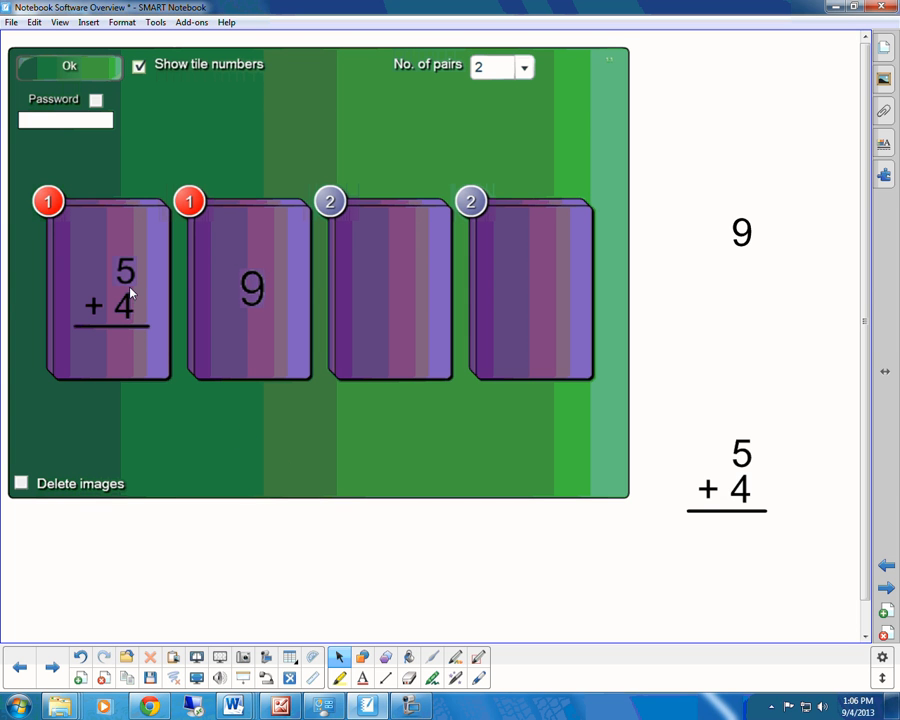
pyautogui.click(743, 490)
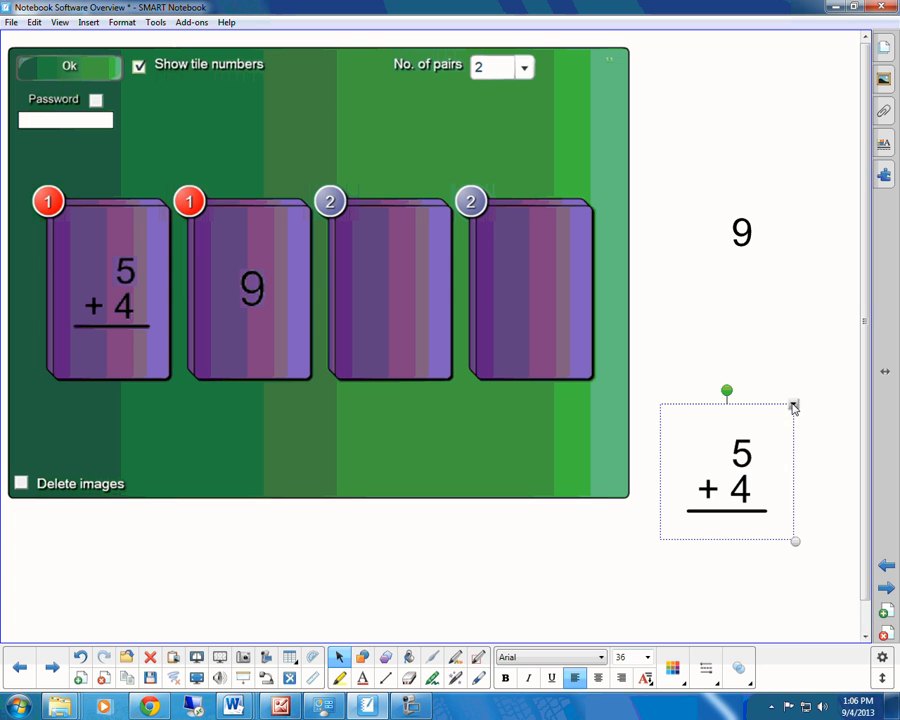
pyautogui.click(794, 404)
pyautogui.click(798, 414)
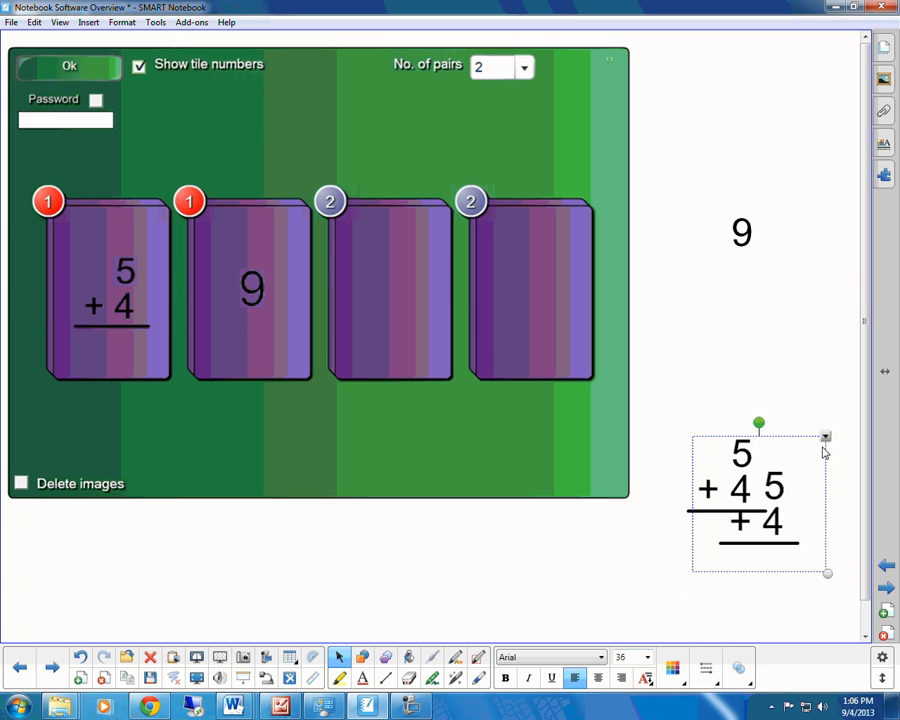
pyautogui.click(825, 437)
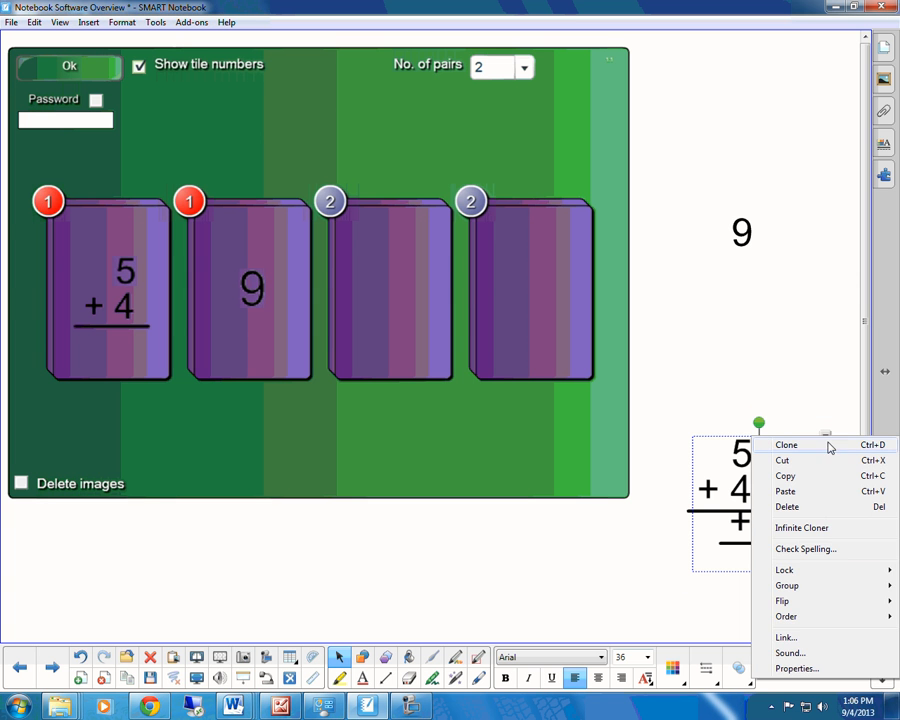
pyautogui.click(800, 507)
# Step: Ungroup the original addition problem beside the activity and deselect its parts
pyautogui.click(777, 477)
pyautogui.click(794, 404)
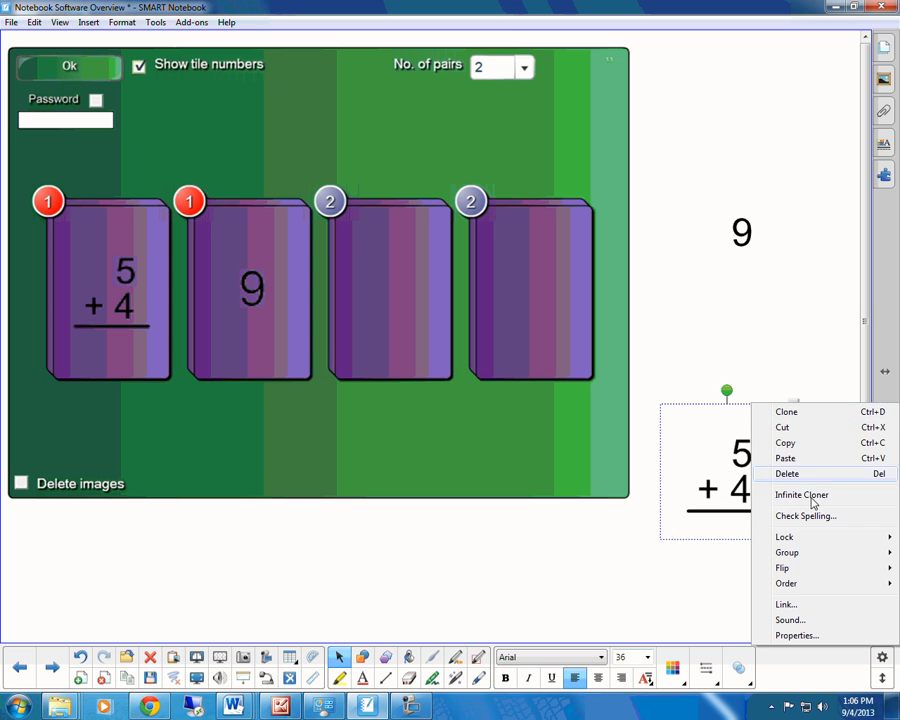
pyautogui.moveTo(808, 552)
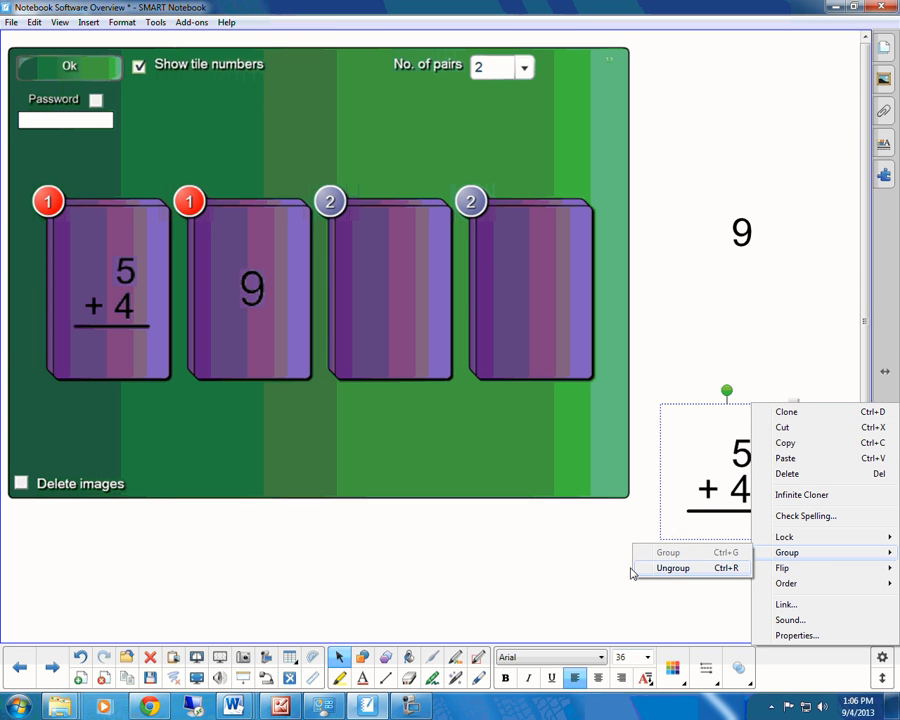
pyautogui.click(663, 570)
pyautogui.click(556, 575)
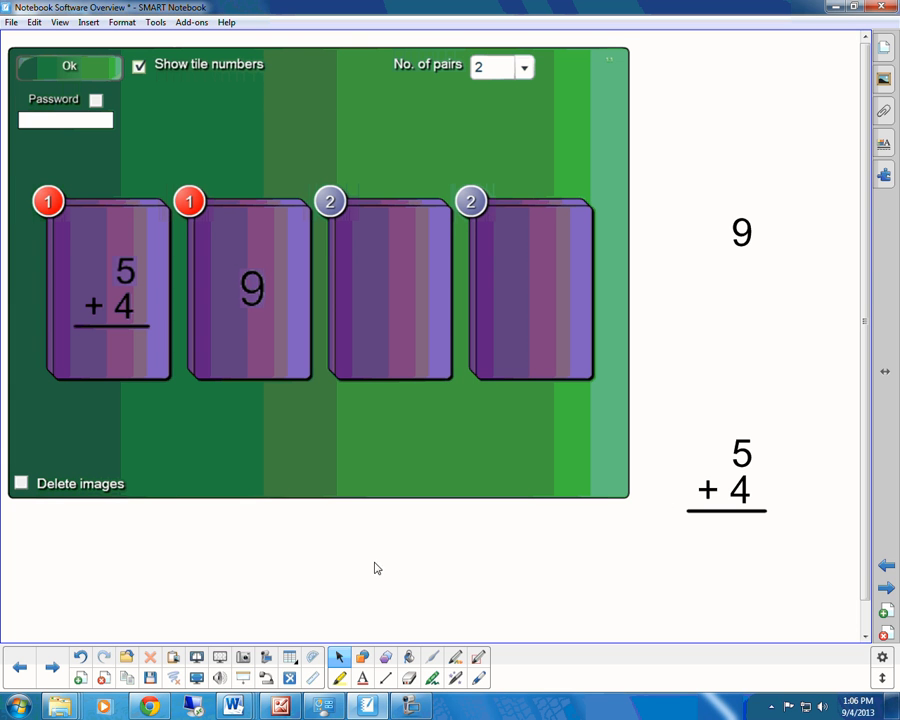
# Step: Capture the 5 + 4 problem beside the activity as an image on the current page and place it on pair 1's first tile
pyautogui.click(244, 658)
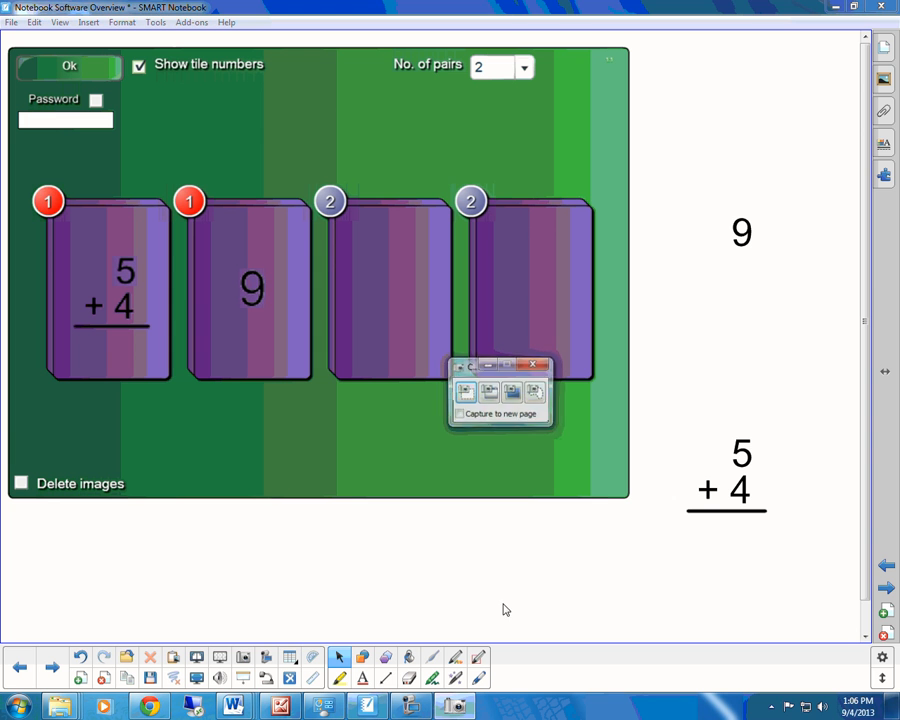
pyautogui.moveTo(468, 366); pyautogui.dragTo(537, 546)
pyautogui.click(545, 592)
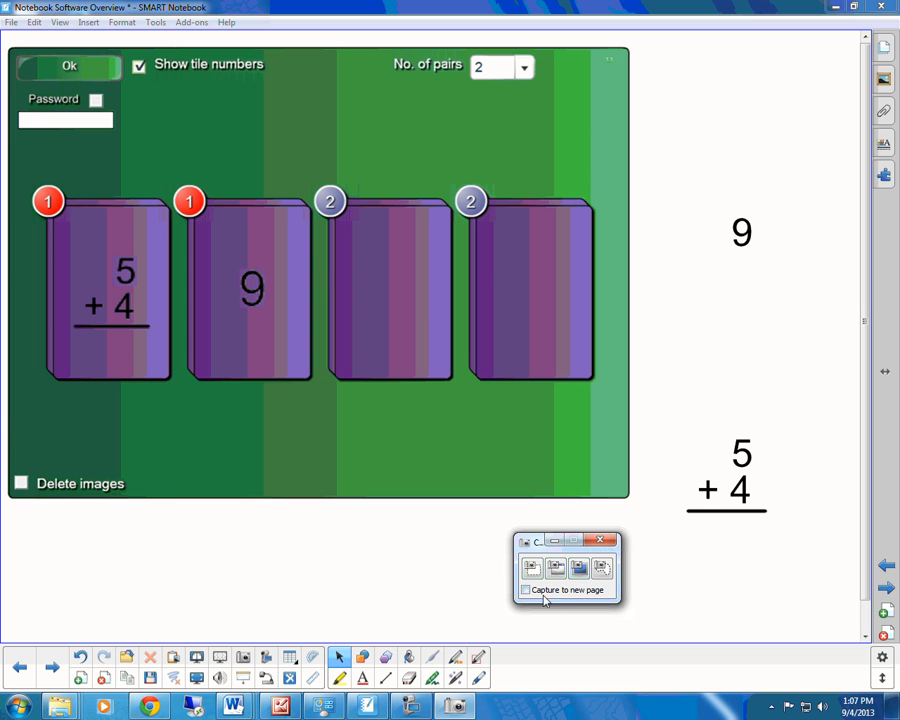
pyautogui.click(525, 590)
pyautogui.click(533, 570)
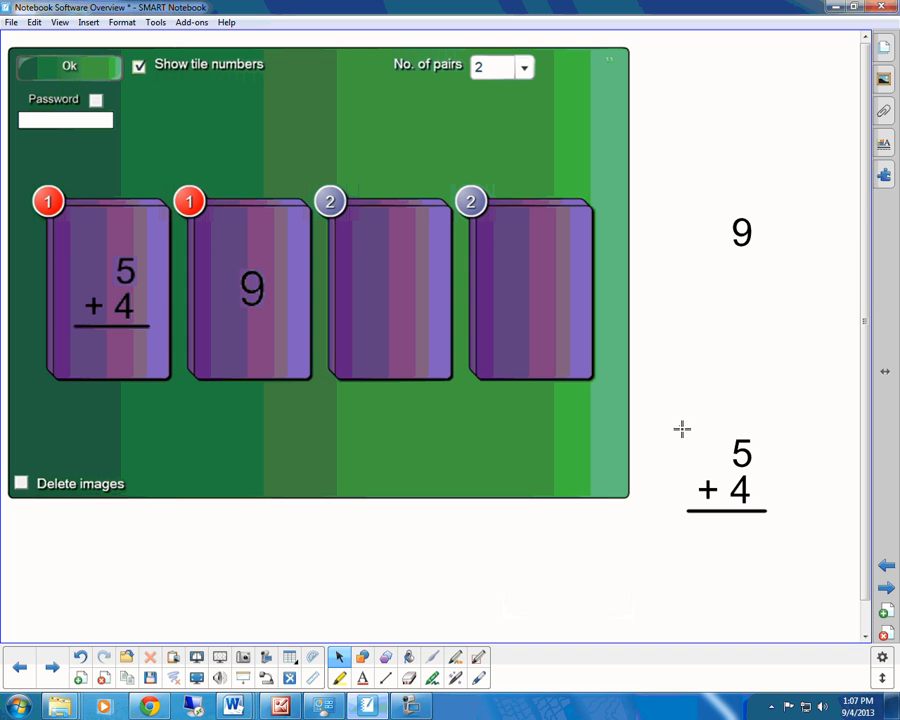
pyautogui.moveTo(681, 427); pyautogui.dragTo(779, 531)
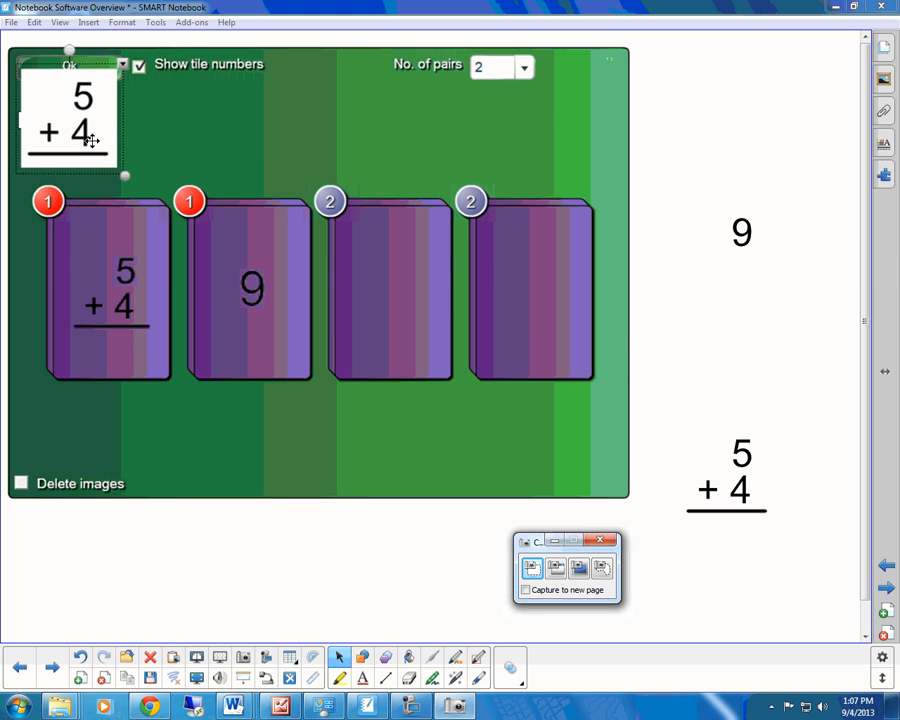
pyautogui.moveTo(89, 133); pyautogui.dragTo(143, 315)
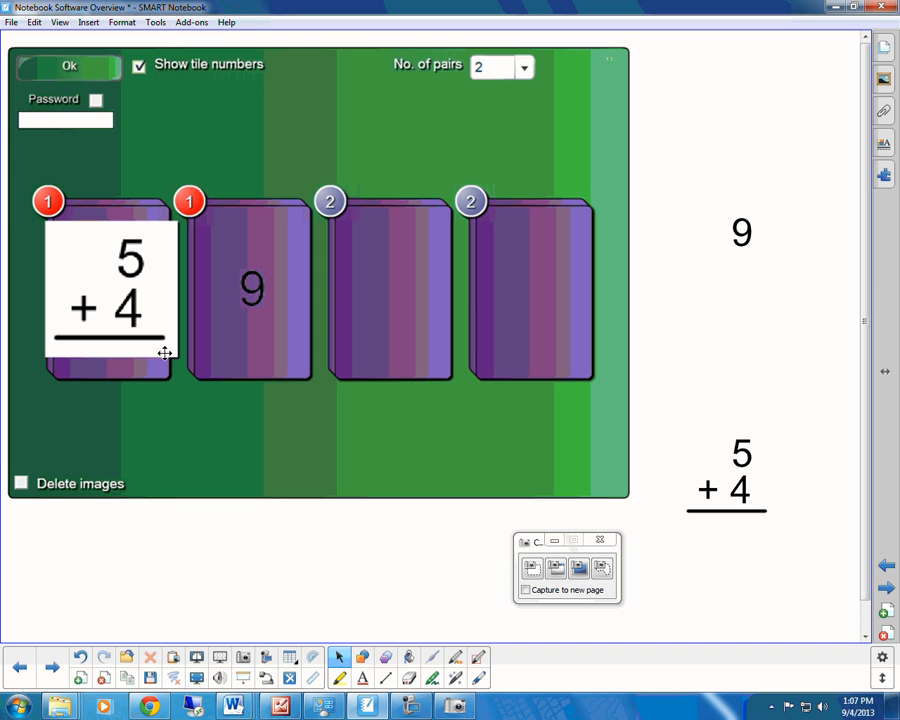
# Step: Capture the 9 beside the activity as an image and place it on the second tile of pair 1
pyautogui.click(534, 576)
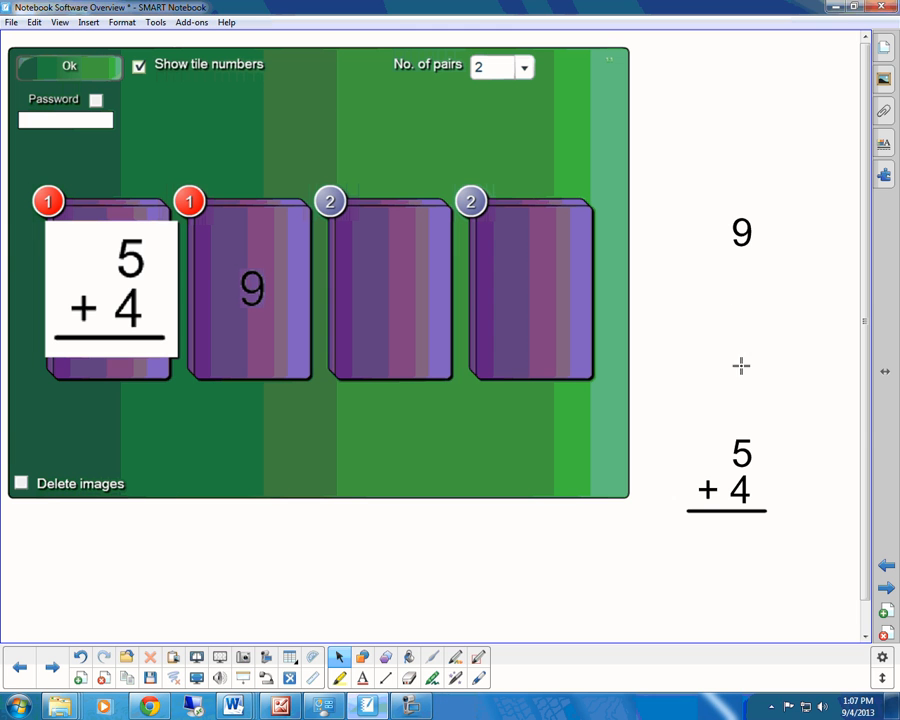
pyautogui.moveTo(719, 199); pyautogui.dragTo(763, 263)
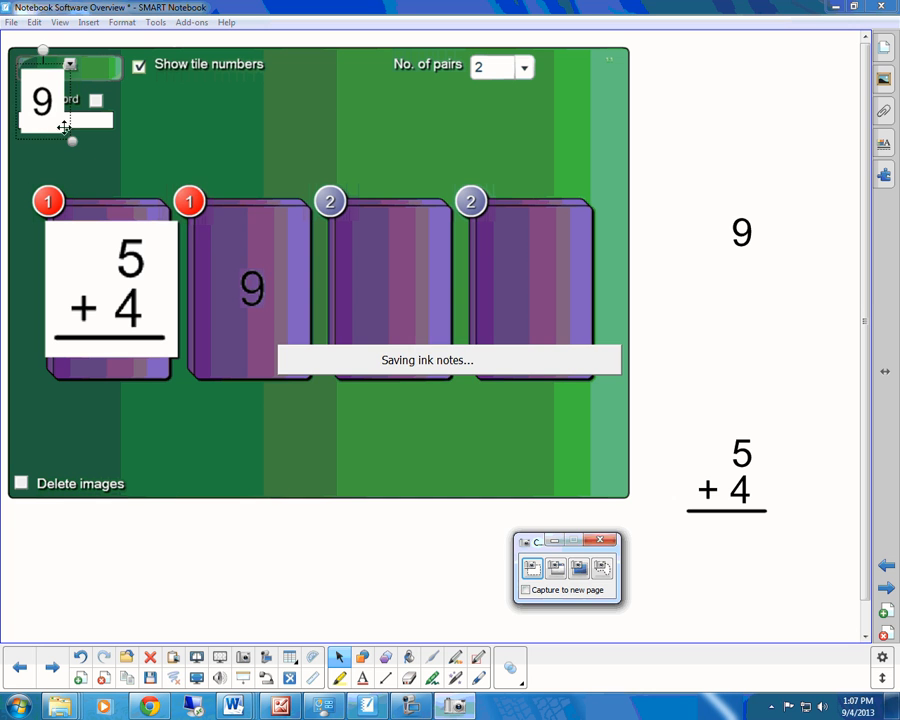
pyautogui.moveTo(63, 127)
pyautogui.mouseDown()
pyautogui.moveTo(235, 235)
pyautogui.moveTo(261, 300)
pyautogui.mouseUp()
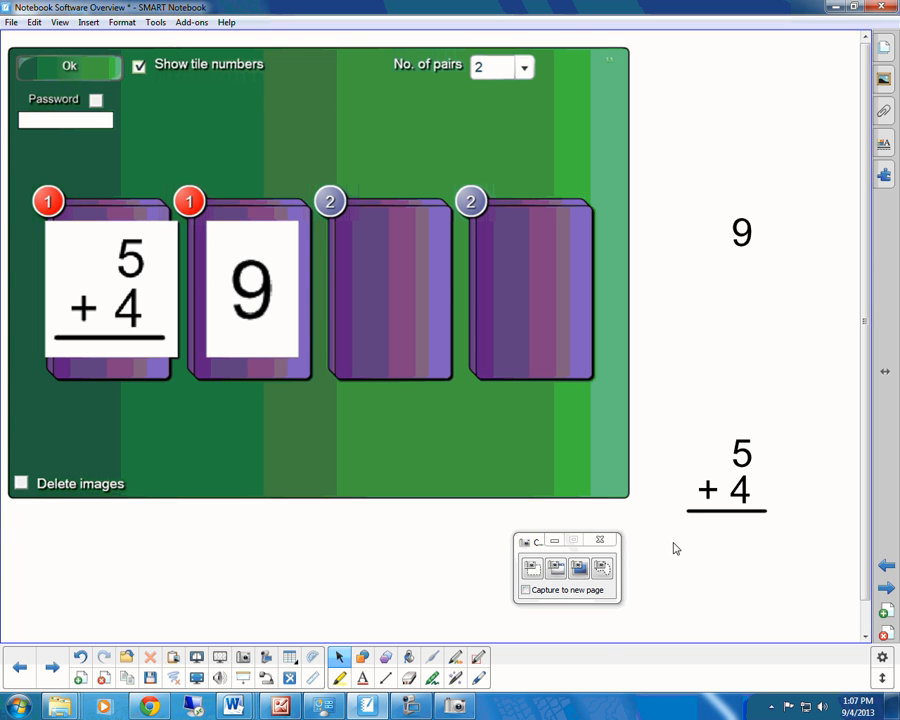
# Step: Change the addition problem beside the activity to 8 + 4
pyautogui.click(745, 455)
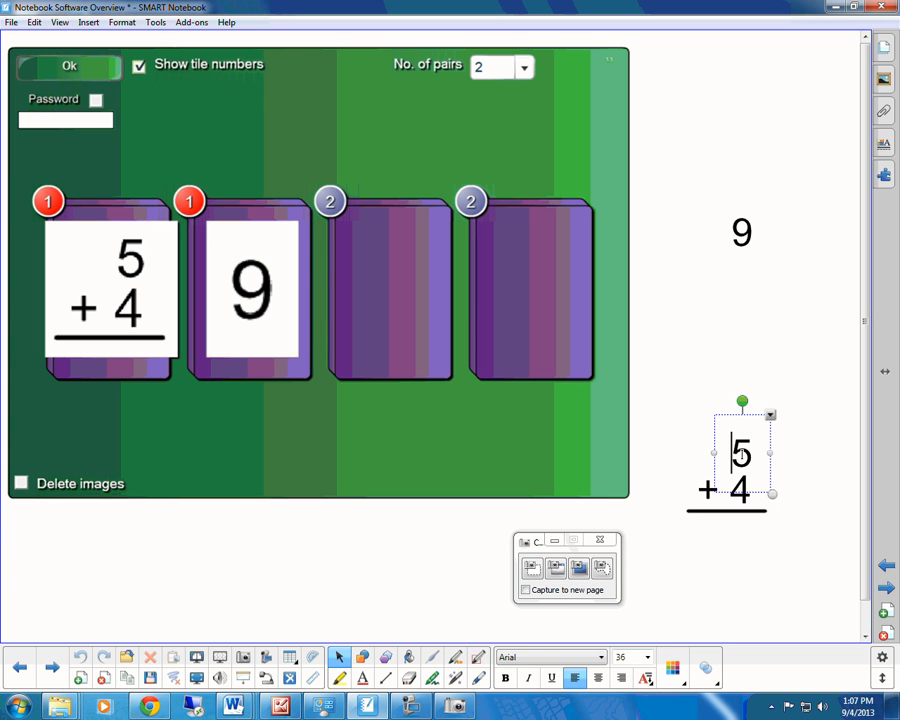
pyautogui.doubleClick(741, 455)
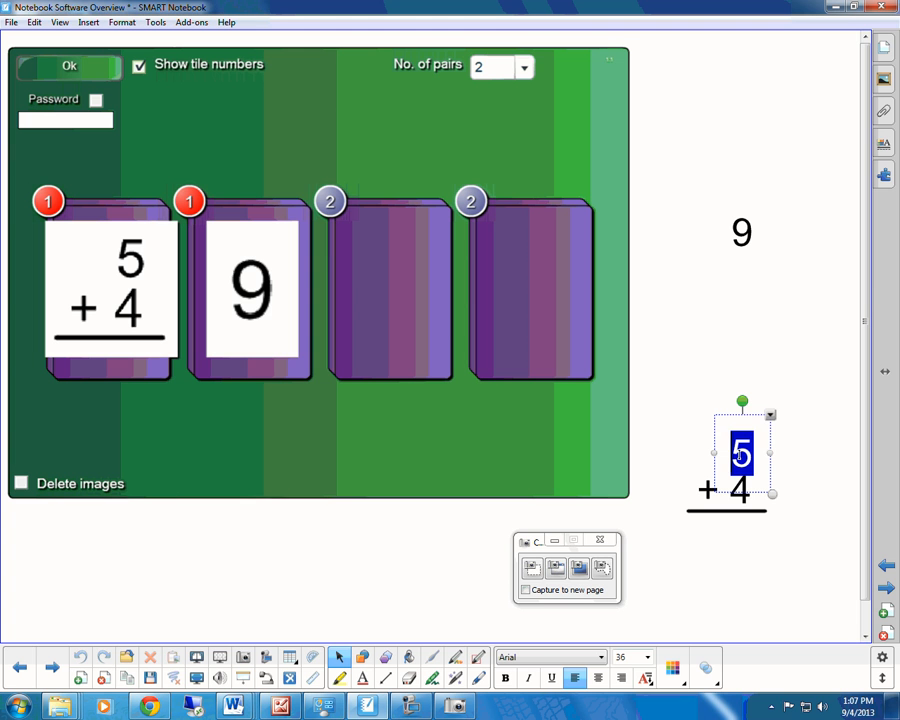
pyautogui.write('8')
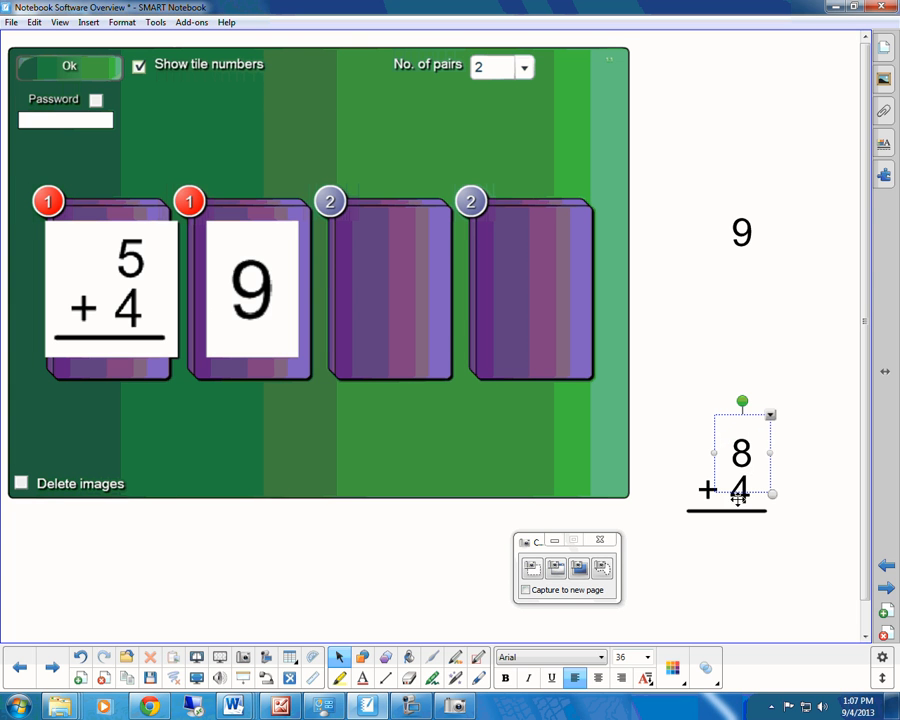
pyautogui.click(737, 494)
pyautogui.doubleClick(740, 494)
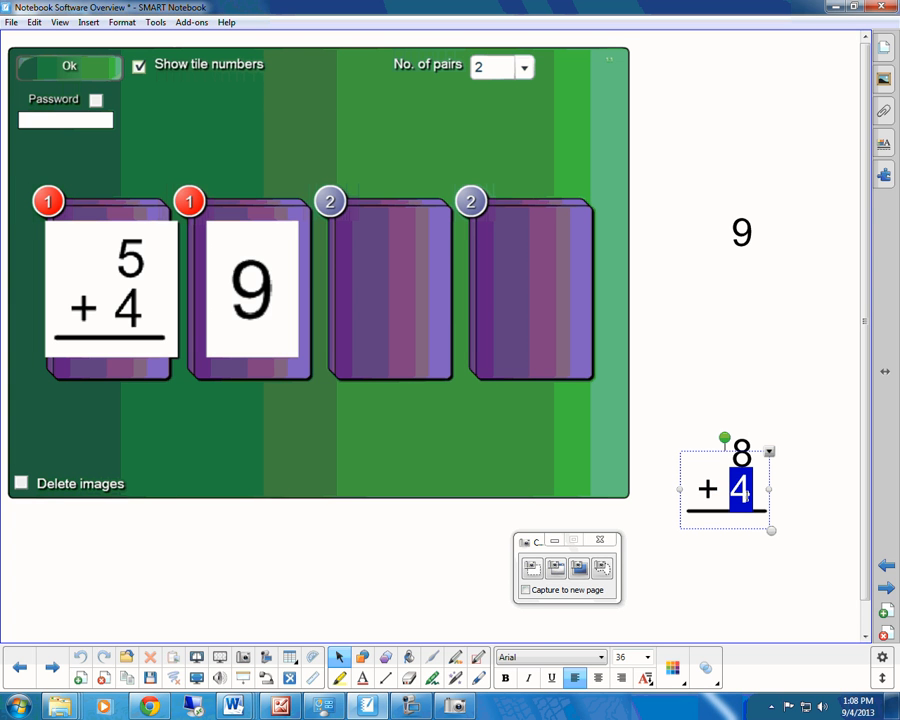
pyautogui.write('1')
pyautogui.doubleClick(740, 489)
pyautogui.write('4')
pyautogui.click(753, 561)
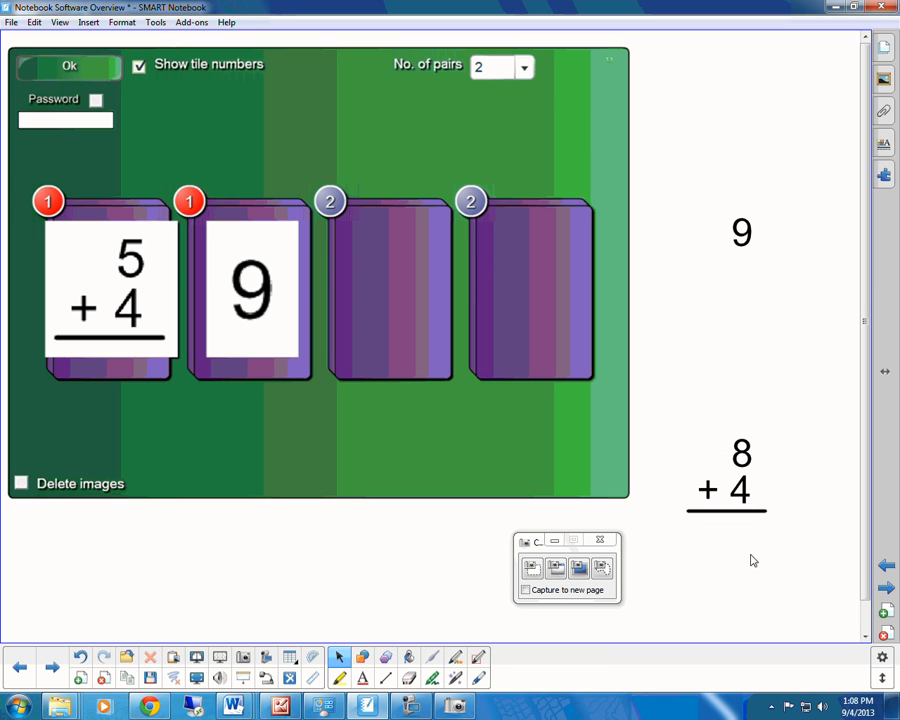
# Step: Change the answer text above the addition problem to 12
pyautogui.click(741, 232)
pyautogui.doubleClick(742, 232)
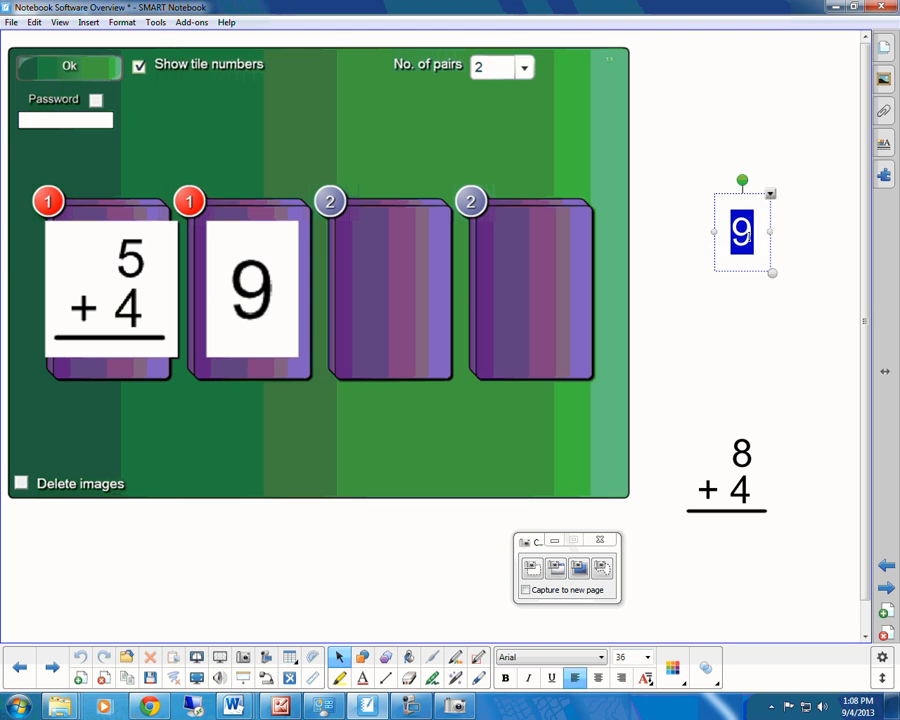
pyautogui.write('12')
pyautogui.click(780, 352)
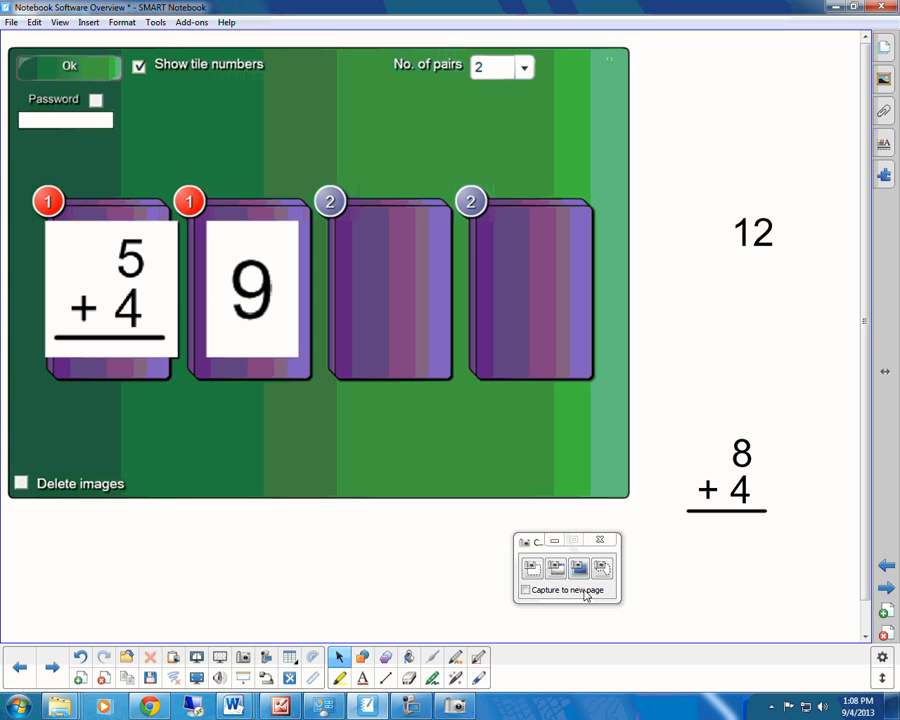
# Step: Capture the 8 + 4 problem as an image and place it on the first tile of pair 2
pyautogui.click(535, 576)
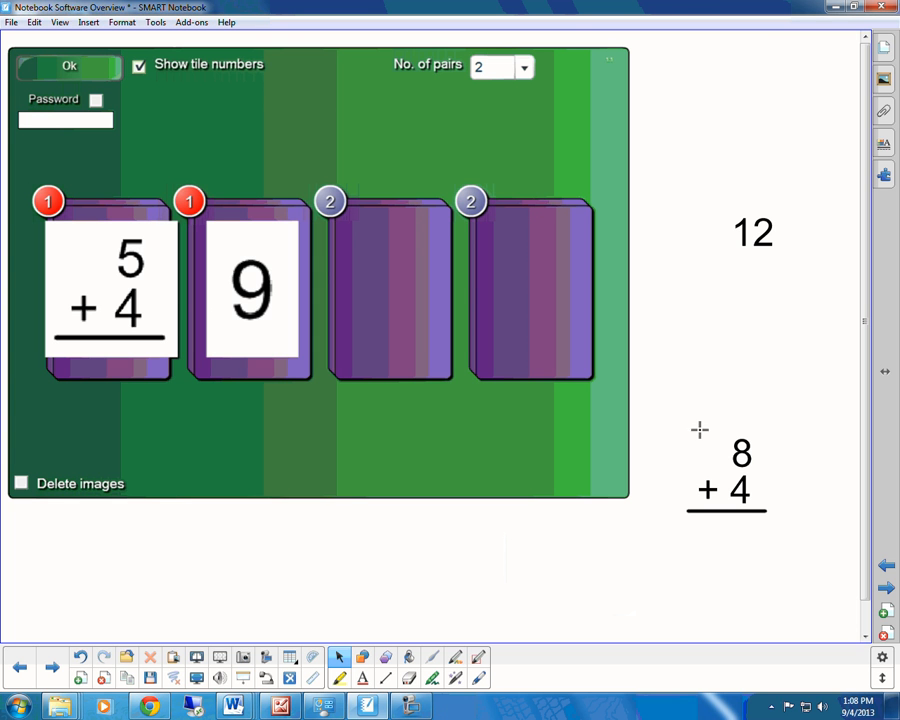
pyautogui.moveTo(678, 426); pyautogui.dragTo(775, 521)
pyautogui.moveTo(126, 139); pyautogui.dragTo(402, 300)
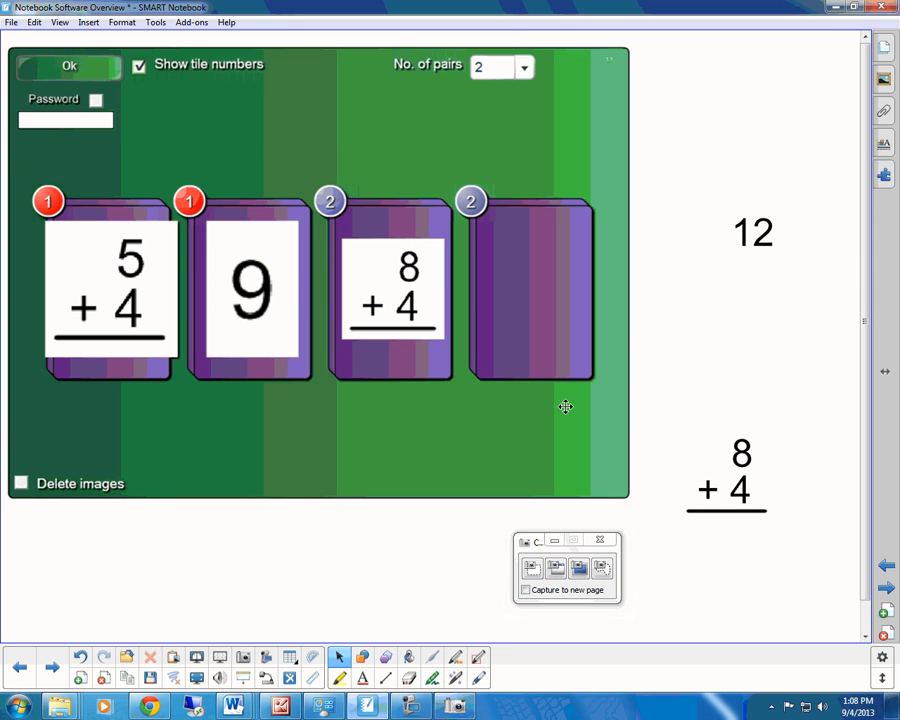
# Step: Capture the 12 as an image and place it on the second tile of pair 2
pyautogui.click(531, 570)
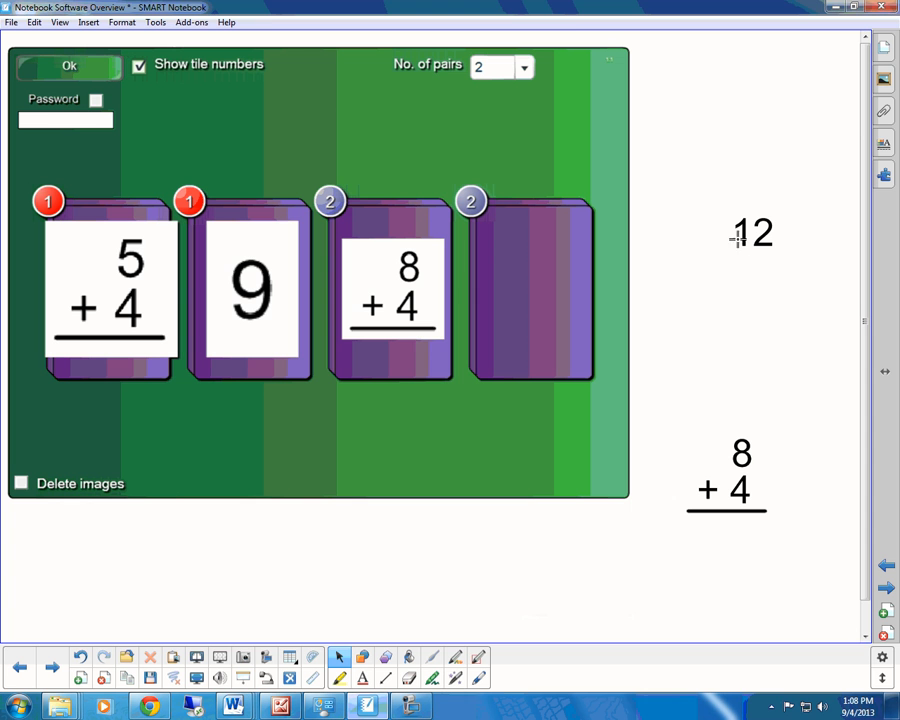
pyautogui.moveTo(725, 206); pyautogui.dragTo(787, 265)
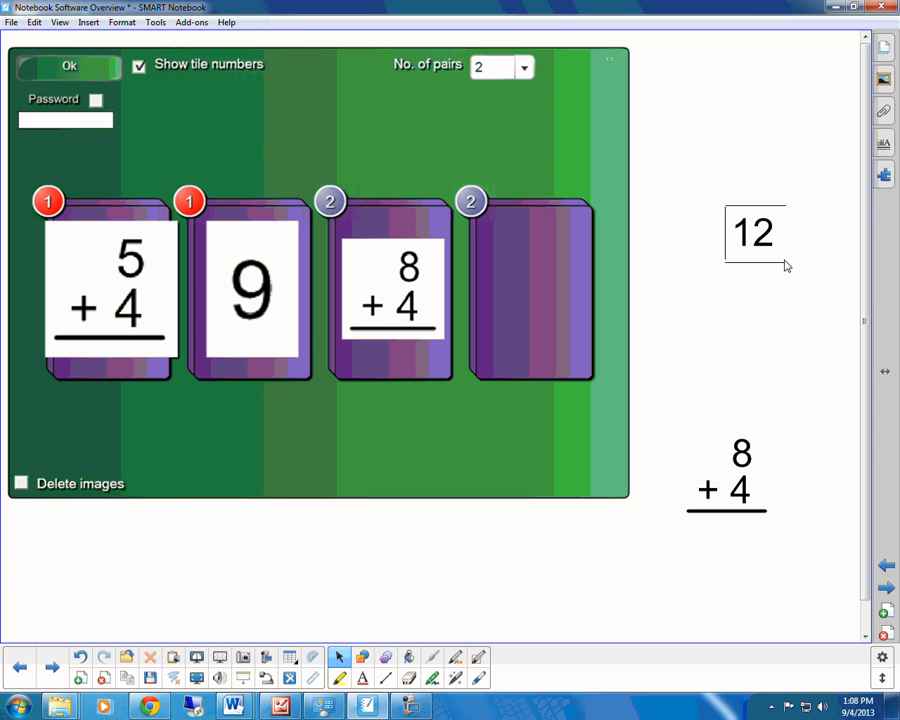
pyautogui.moveTo(68, 96); pyautogui.dragTo(541, 279)
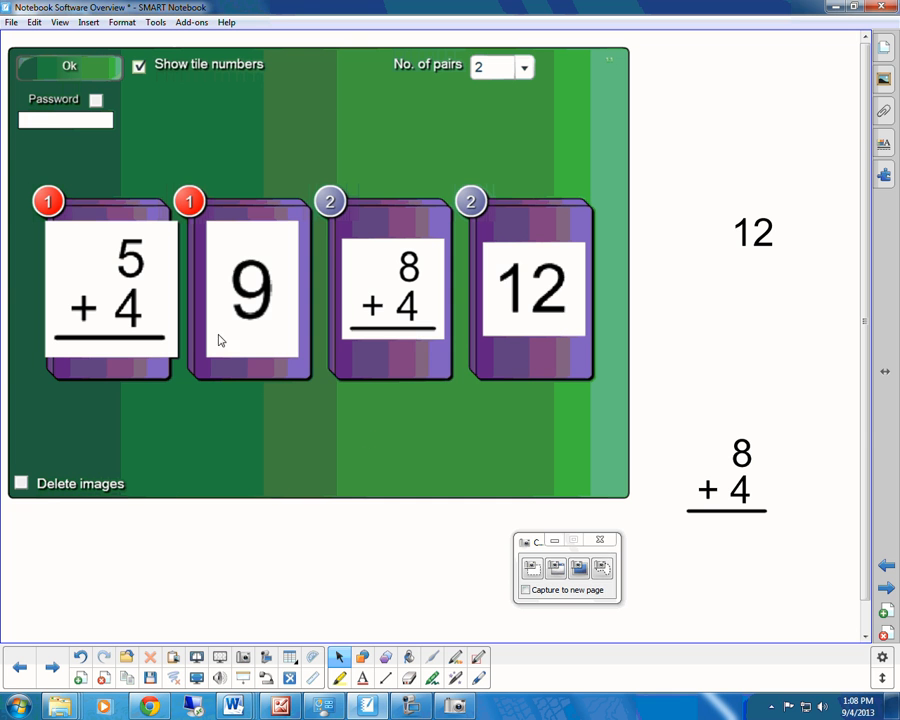
# Step: Close the capture tool and delete the leftover 12 and 8 + 4 problem beside the activity
pyautogui.click(600, 539)
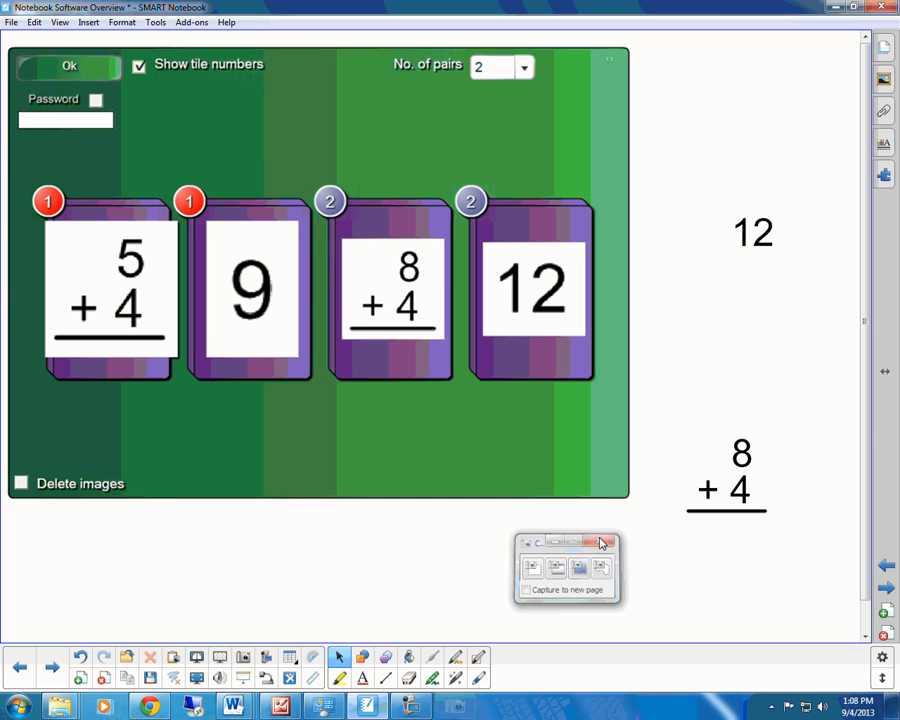
pyautogui.moveTo(816, 180); pyautogui.dragTo(668, 578)
pyautogui.press('Delete')
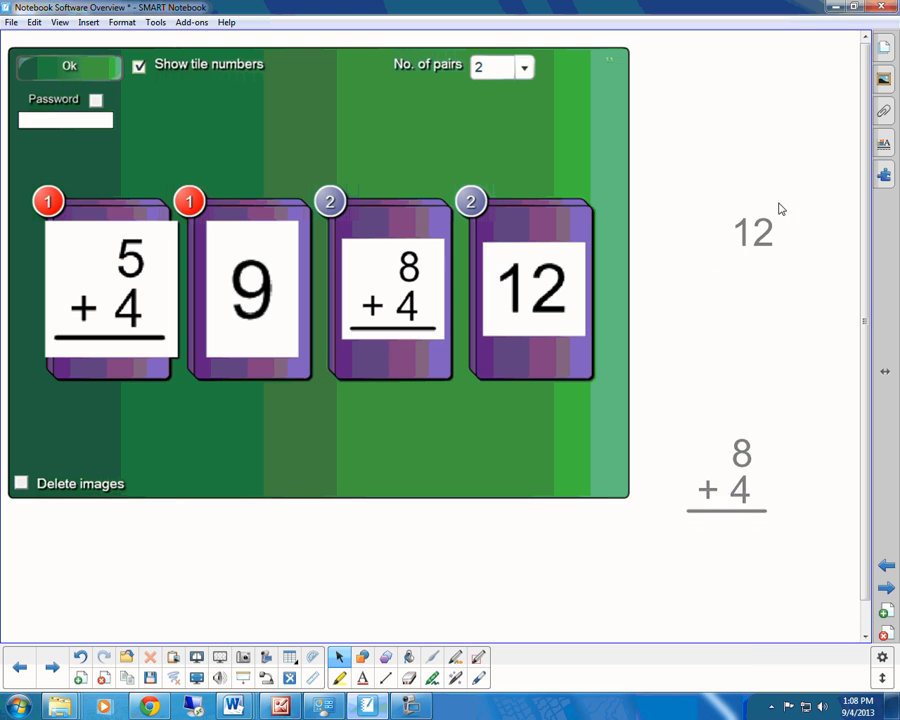
# Step: Finish editing the Pairs activity and enlarge it to fill the width of the page
pyautogui.click(69, 64)
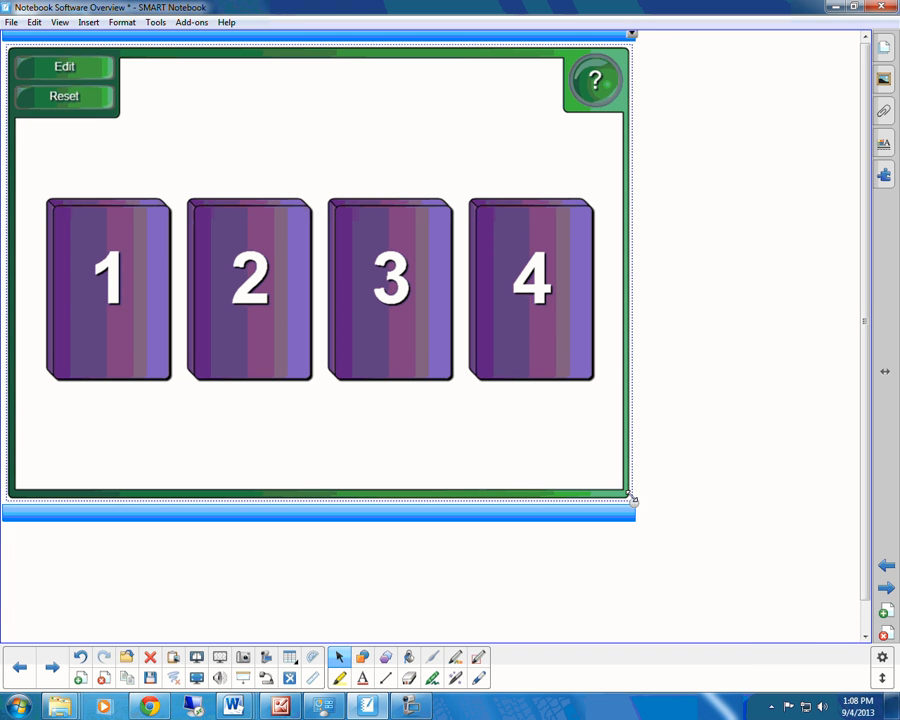
pyautogui.moveTo(634, 503); pyautogui.dragTo(843, 641)
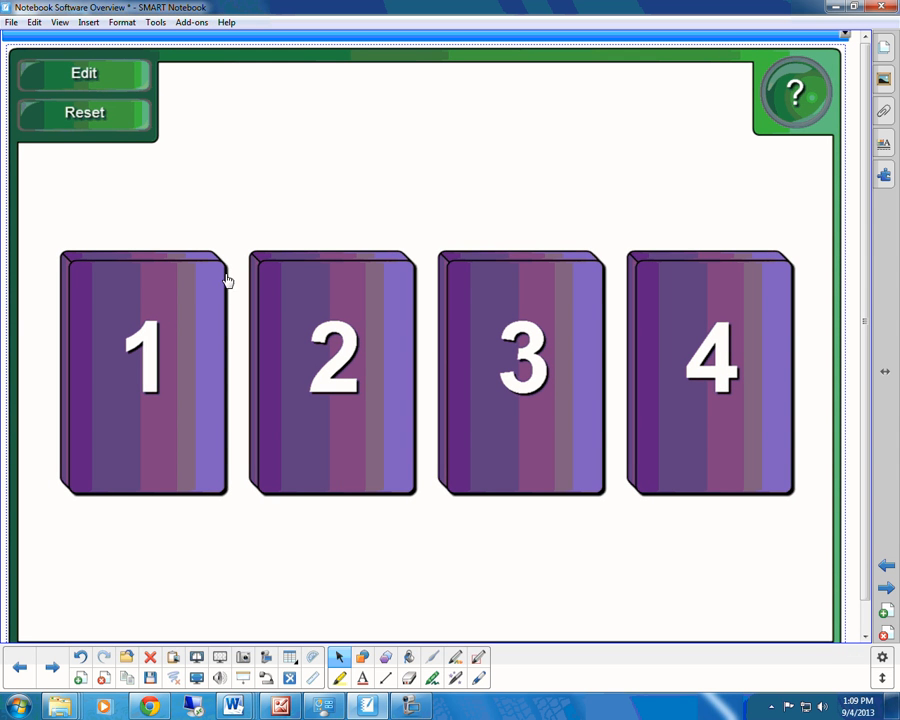
# Step: Test the Pairs activity by turning over the tiles and matching each addition problem with its answer
pyautogui.click(142, 320)
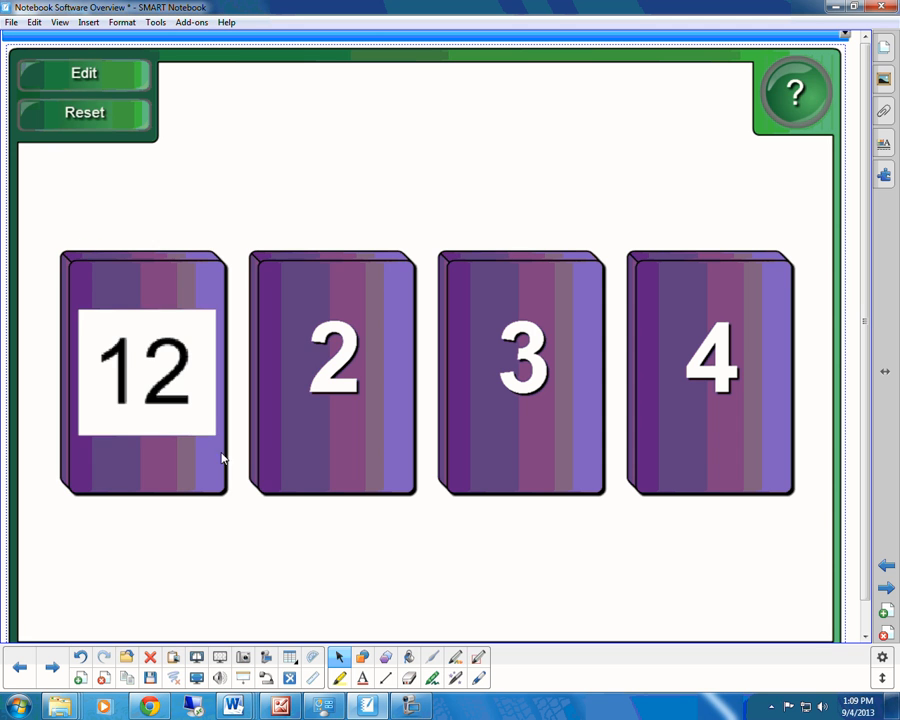
pyautogui.click(319, 397)
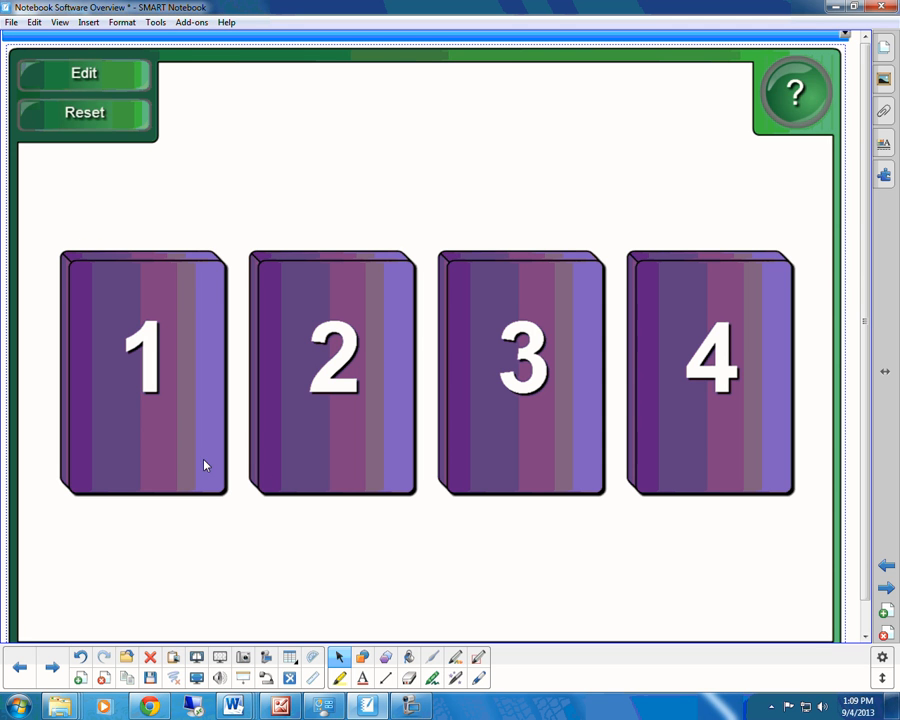
pyautogui.click(506, 434)
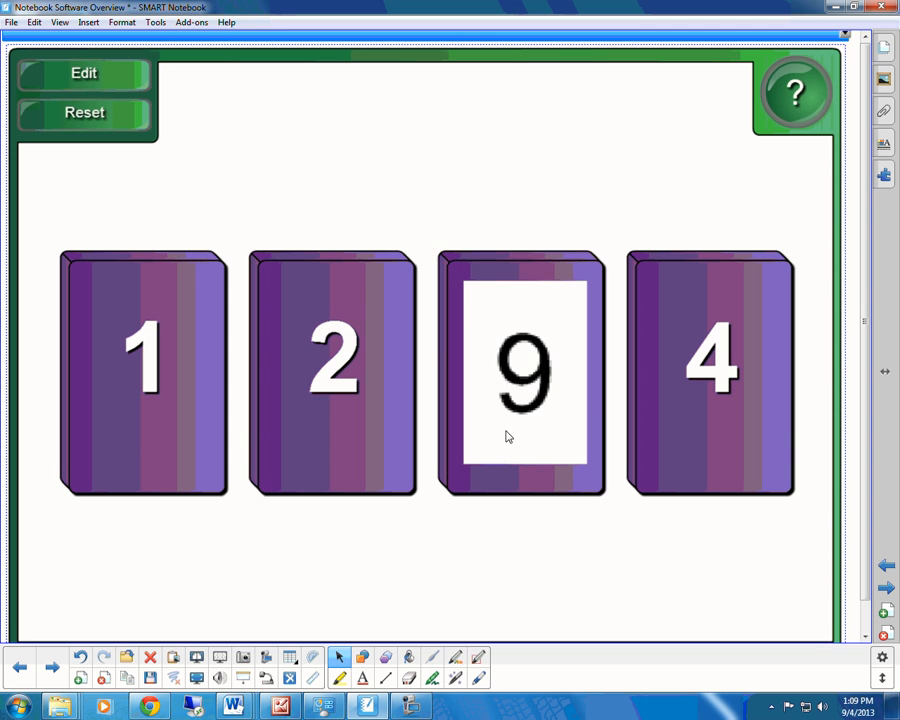
pyautogui.click(376, 424)
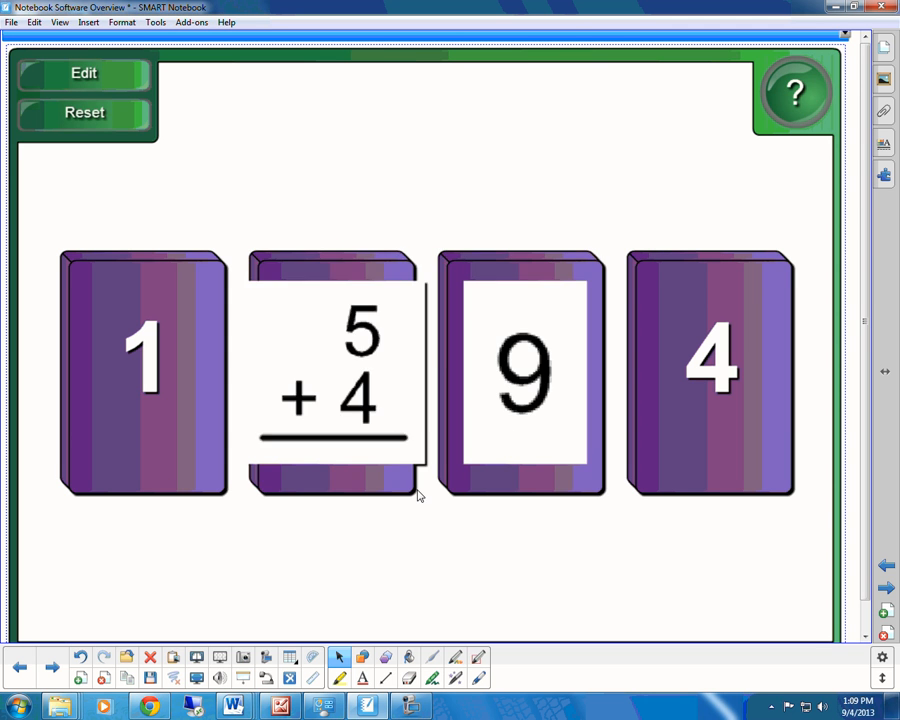
pyautogui.click(699, 420)
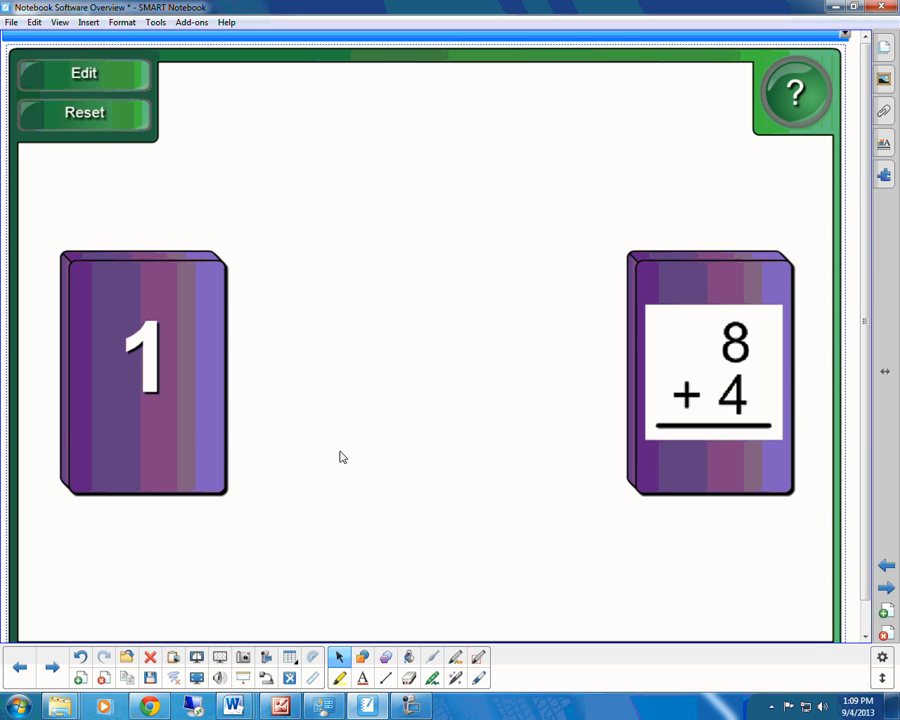
pyautogui.click(198, 431)
# Step: Go to the next blank page and insert a table with one row and four columns
pyautogui.click(887, 589)
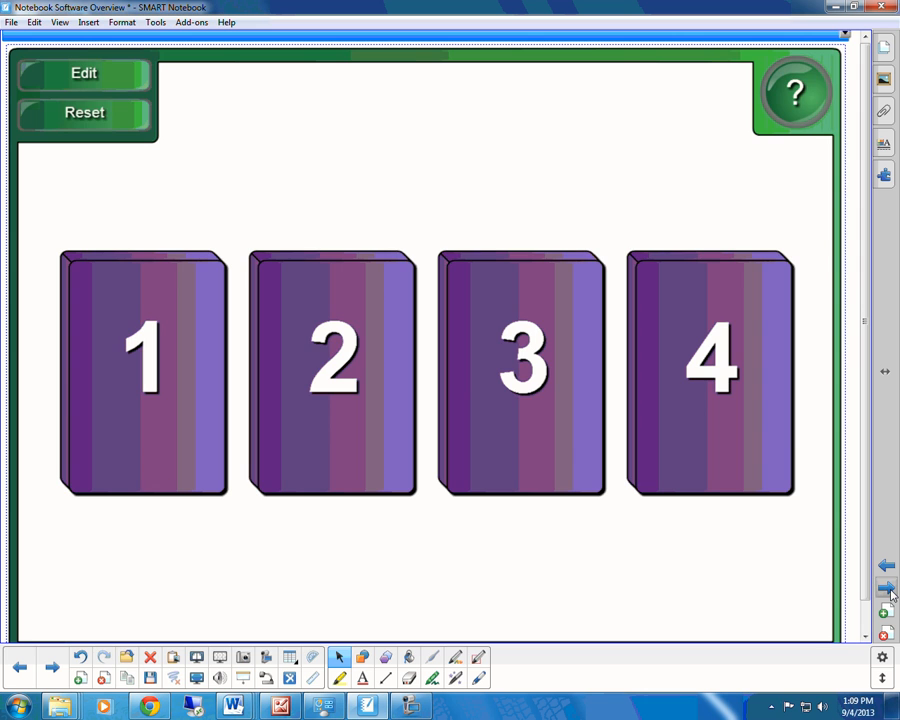
pyautogui.click(887, 589)
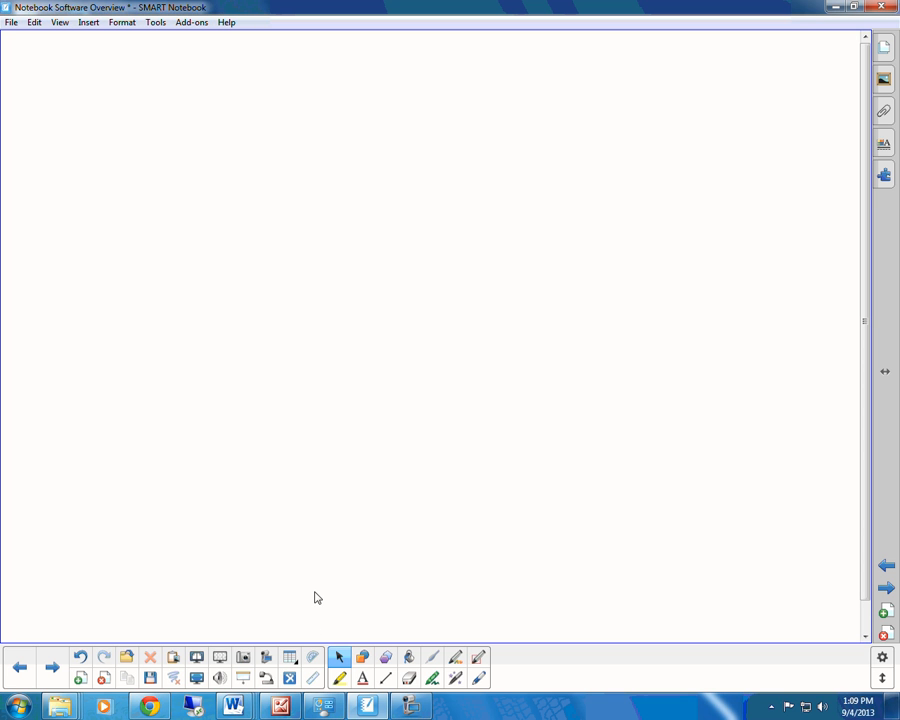
pyautogui.click(290, 657)
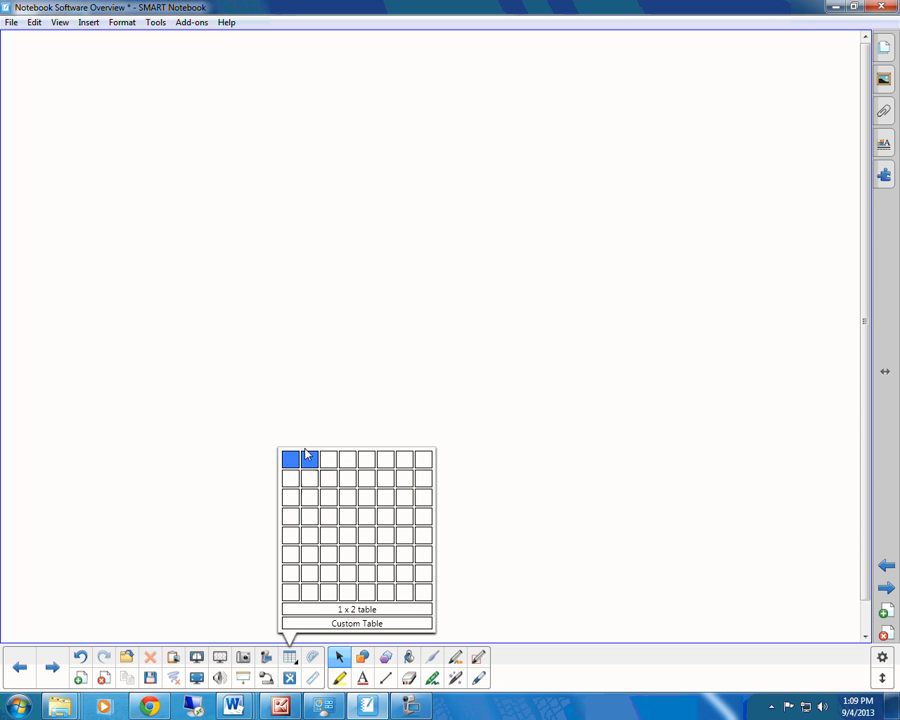
pyautogui.click(349, 464)
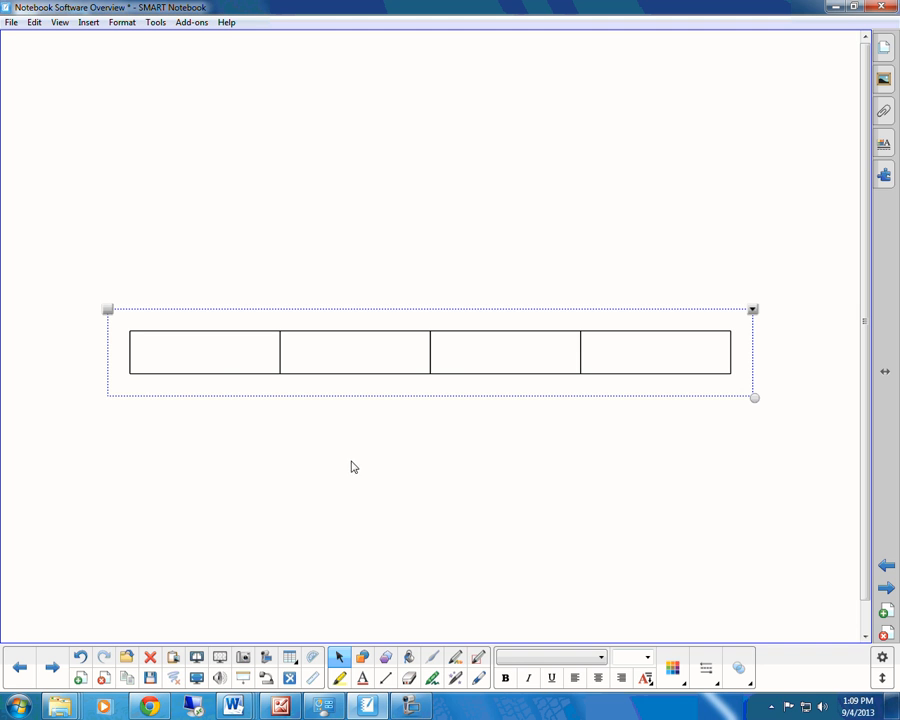
# Step: Make the table taller by adding five blank lines in its first cell, and move it up to the middle of the page
pyautogui.click(204, 352)
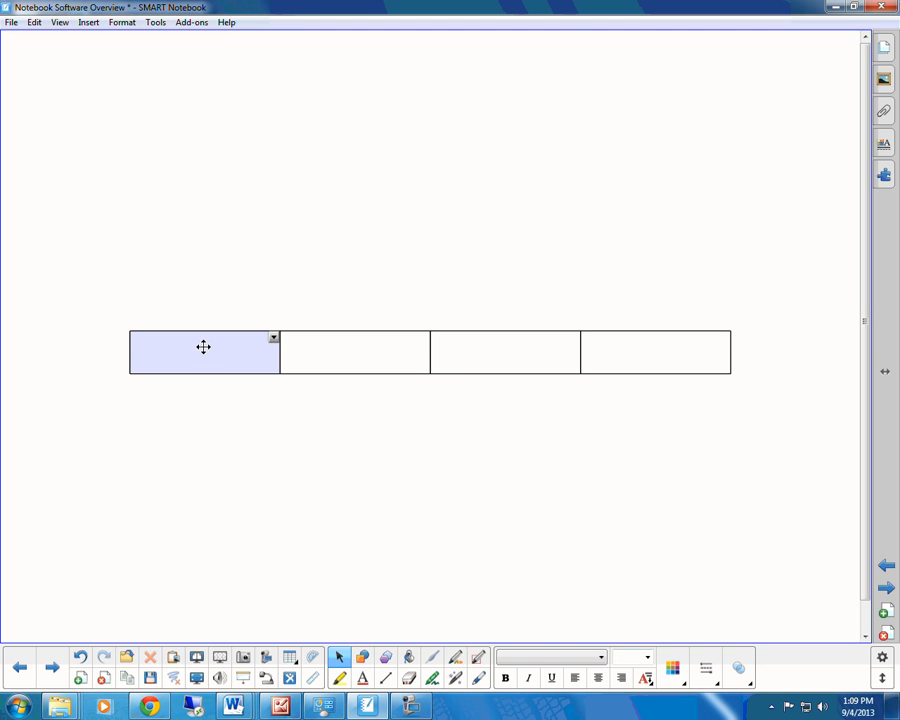
pyautogui.click(203, 347)
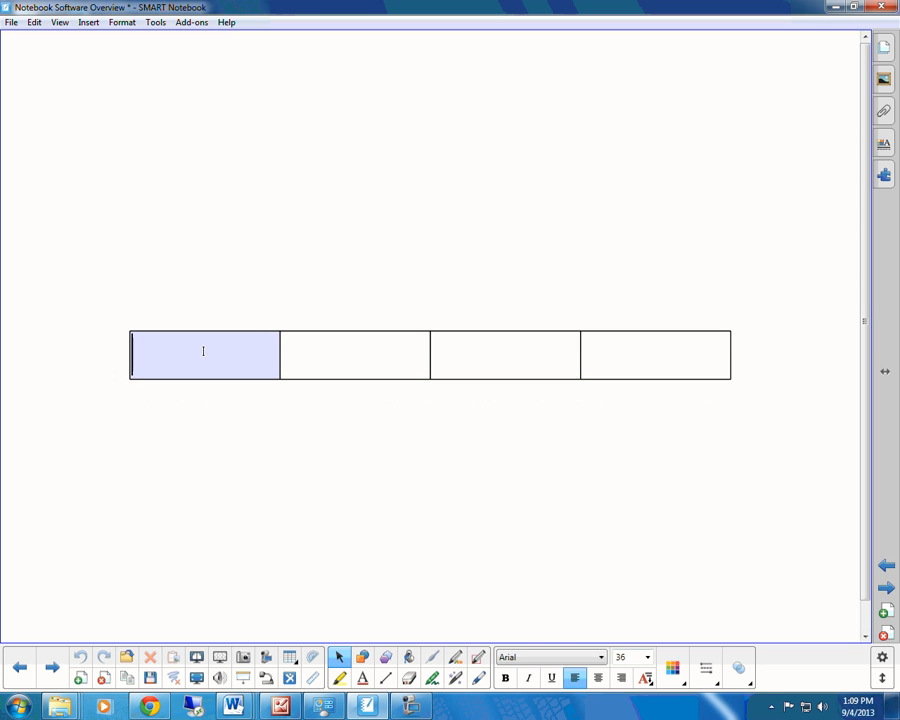
pyautogui.press('Return')
pyautogui.press('Return')
pyautogui.press('Return')
pyautogui.press('Return')
pyautogui.press('Return')
pyautogui.click(264, 277)
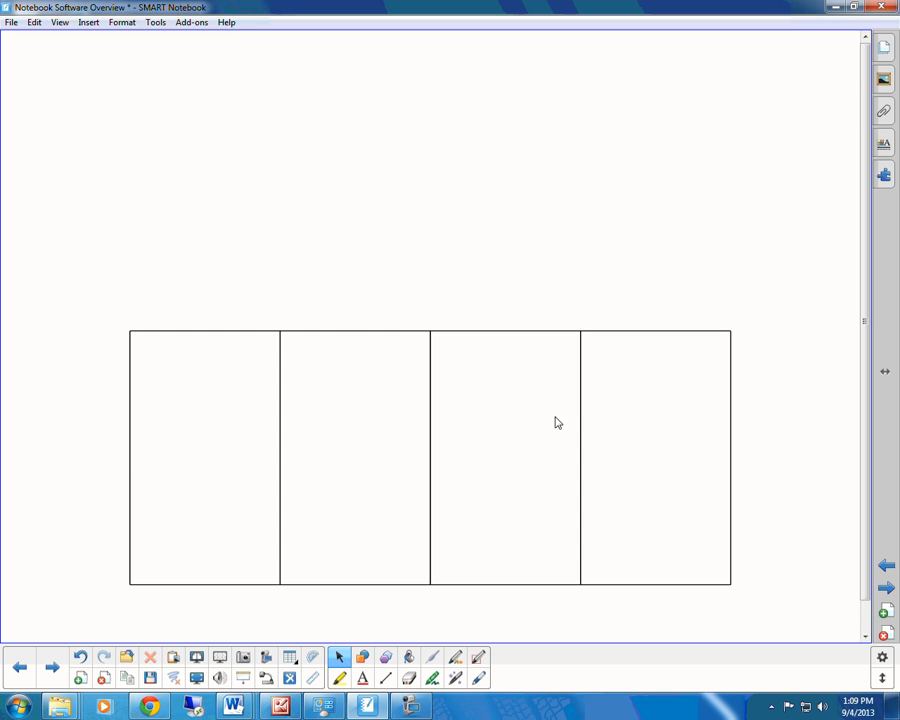
pyautogui.moveTo(760, 617); pyautogui.dragTo(108, 125)
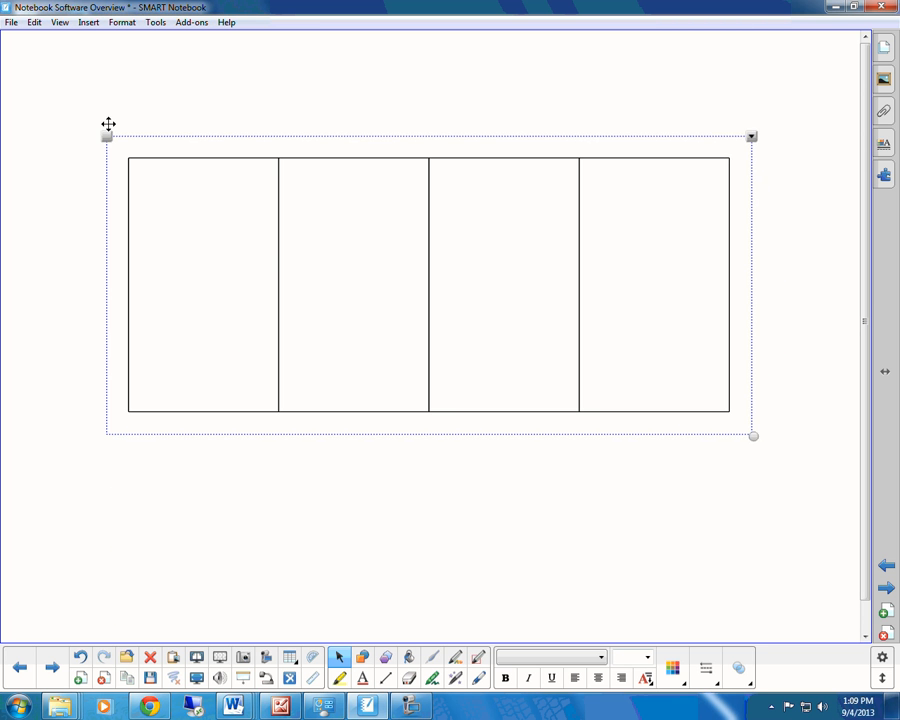
pyautogui.click(283, 565)
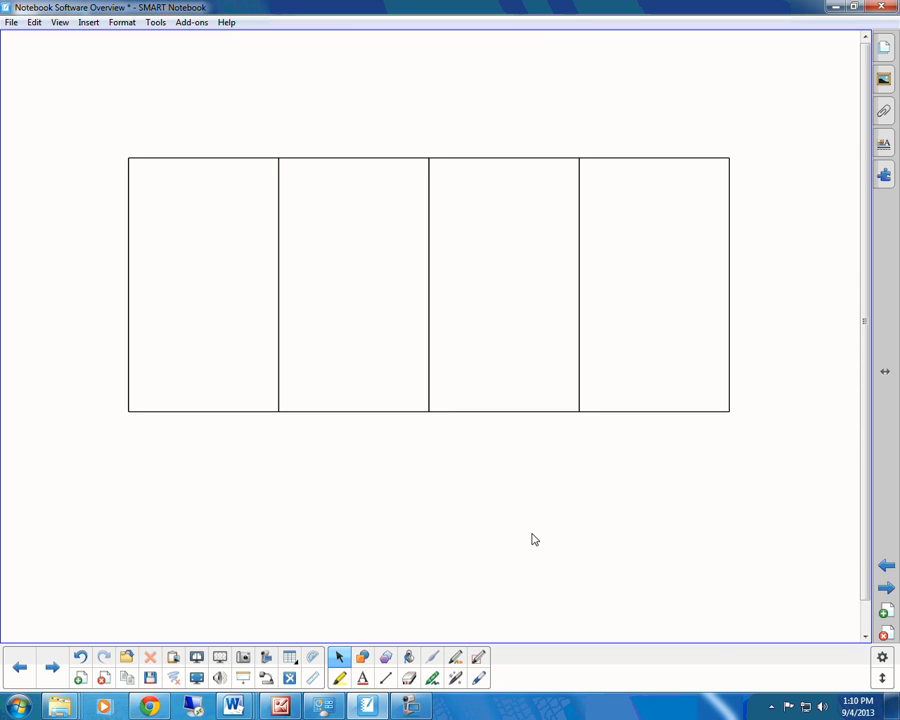
# Step: Handwrite the problem 5 + 4 = 9 in the first cell and the answer 9 in the fourth cell with a black pen
pyautogui.click(479, 678)
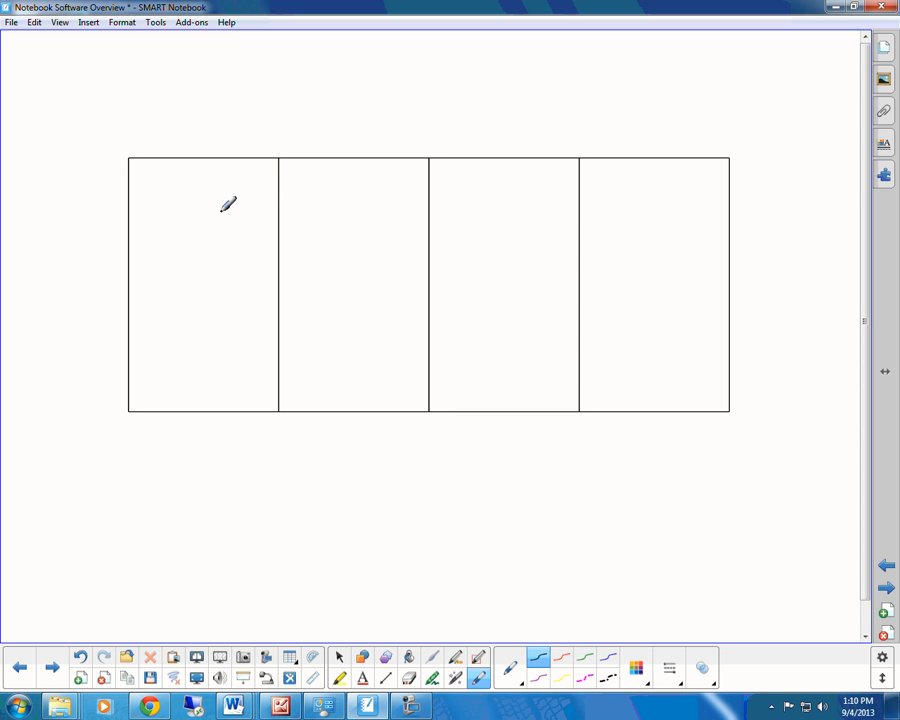
pyautogui.moveTo(221, 209)
pyautogui.mouseDown()
pyautogui.moveTo(196, 223)
pyautogui.moveTo(181, 270)
pyautogui.moveTo(211, 256)
pyautogui.moveTo(209, 274)
pyautogui.mouseUp()
pyautogui.moveTo(155, 286)
pyautogui.mouseDown()
pyautogui.moveTo(236, 286)
pyautogui.moveTo(201, 330)
pyautogui.mouseUp()
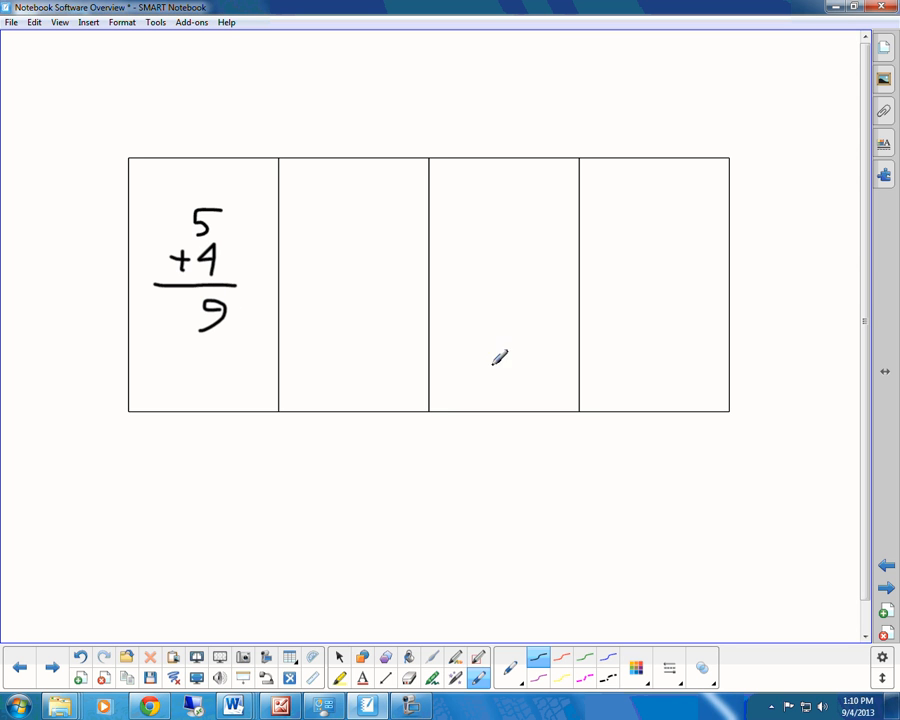
pyautogui.moveTo(642, 289)
pyautogui.mouseDown()
pyautogui.moveTo(673, 222)
pyautogui.moveTo(679, 241)
pyautogui.mouseUp()
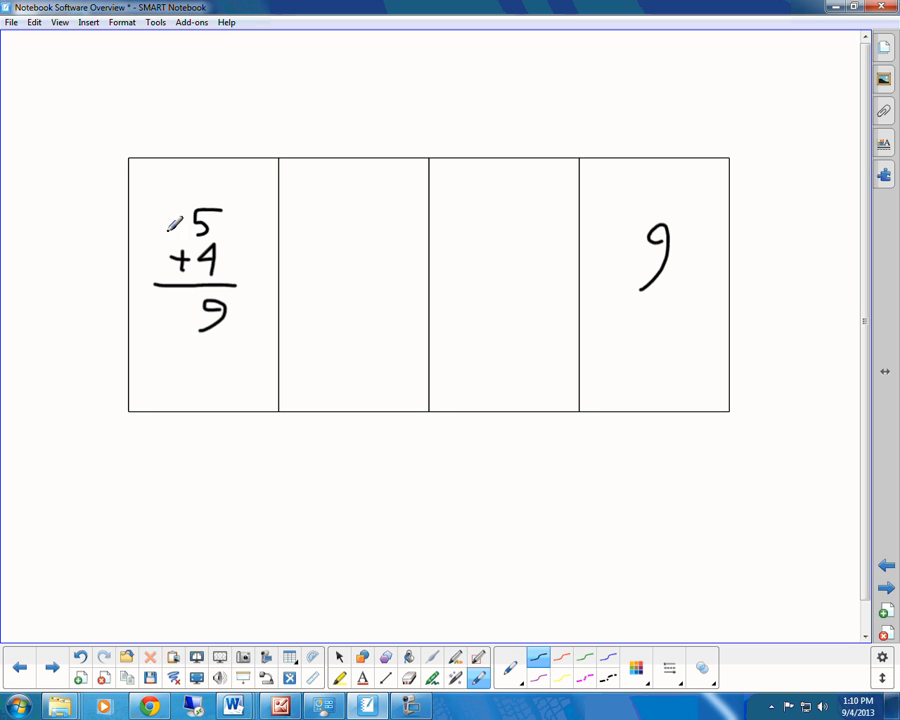
# Step: Cross out the first and fourth cells with the pen, draw a loop around the two middle cells, and return to the Select tool
pyautogui.moveTo(163, 167); pyautogui.dragTo(258, 320)
pyautogui.moveTo(260, 182); pyautogui.dragTo(148, 352)
pyautogui.moveTo(590, 183); pyautogui.dragTo(688, 296)
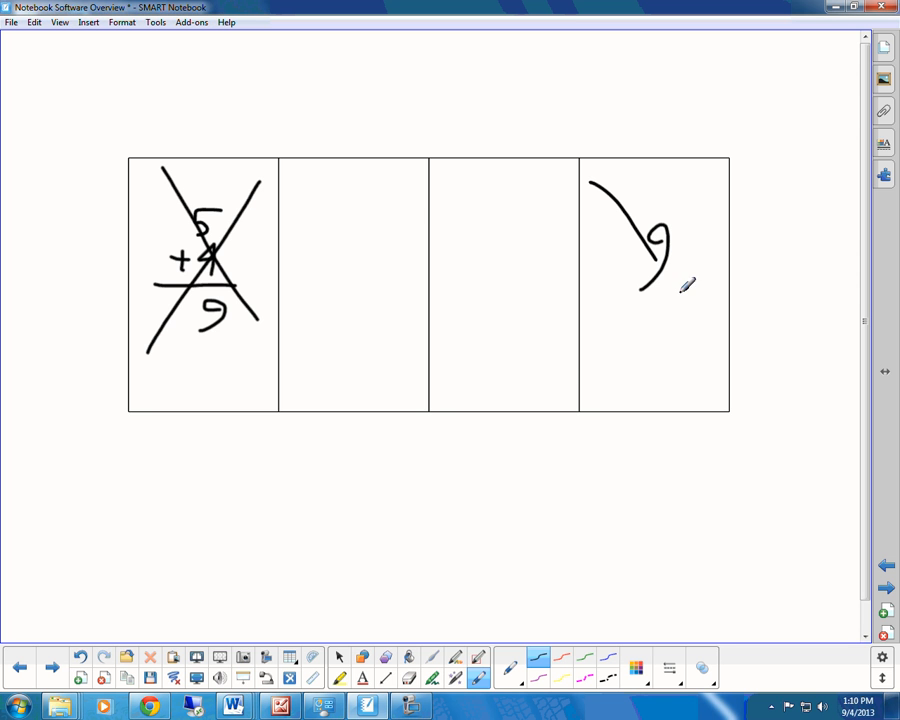
pyautogui.moveTo(697, 195); pyautogui.dragTo(589, 370)
pyautogui.moveTo(478, 207)
pyautogui.mouseDown()
pyautogui.moveTo(504, 364)
pyautogui.moveTo(561, 213)
pyautogui.mouseUp()
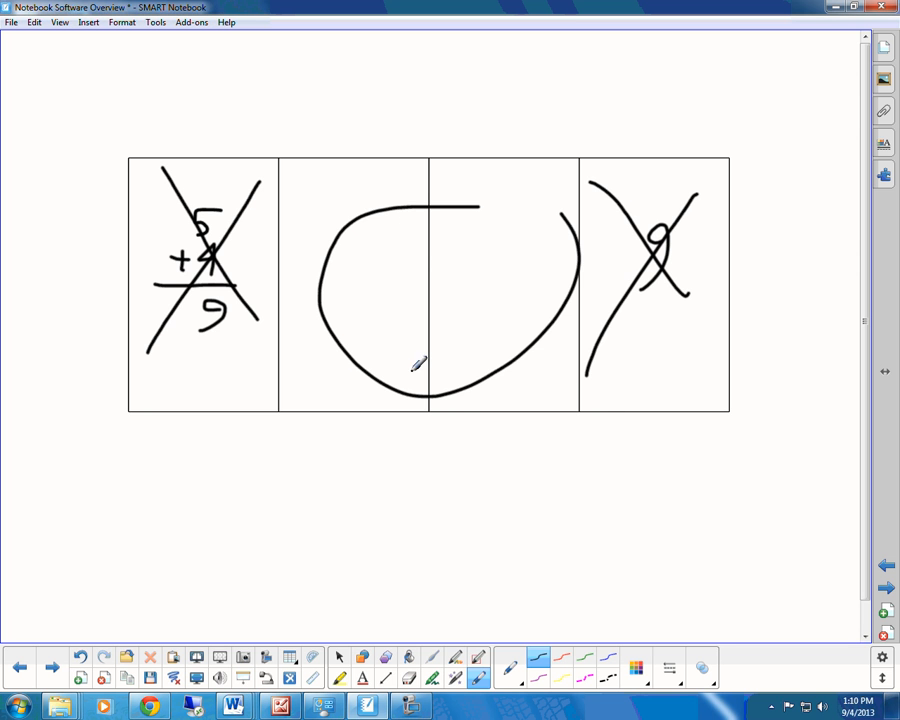
pyautogui.click(339, 657)
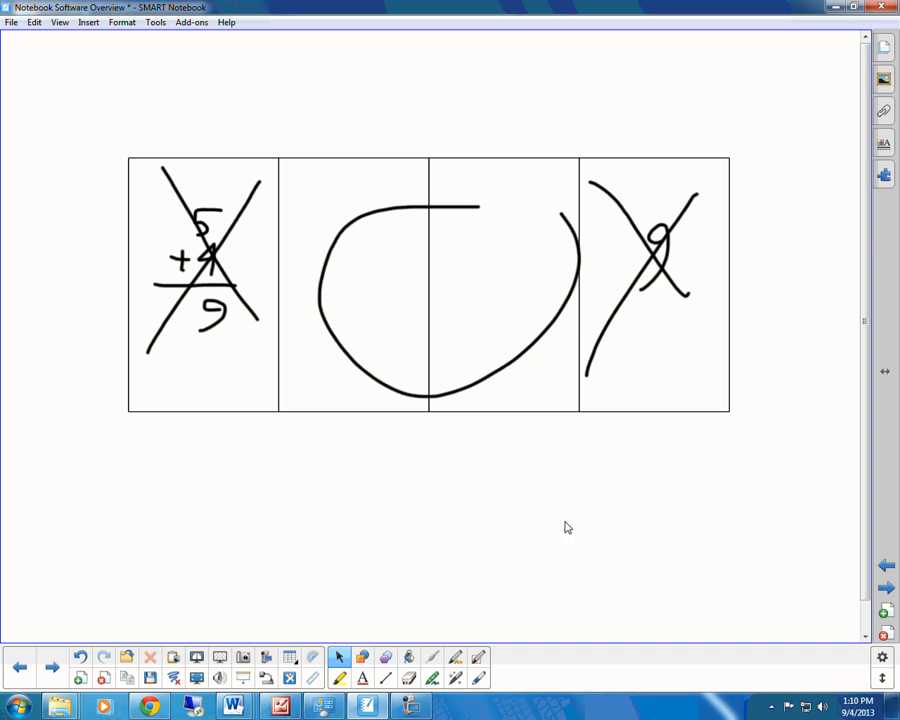
# Step: Go to the next page with the Pairs activity of four numbered tiles
pyautogui.click(886, 588)
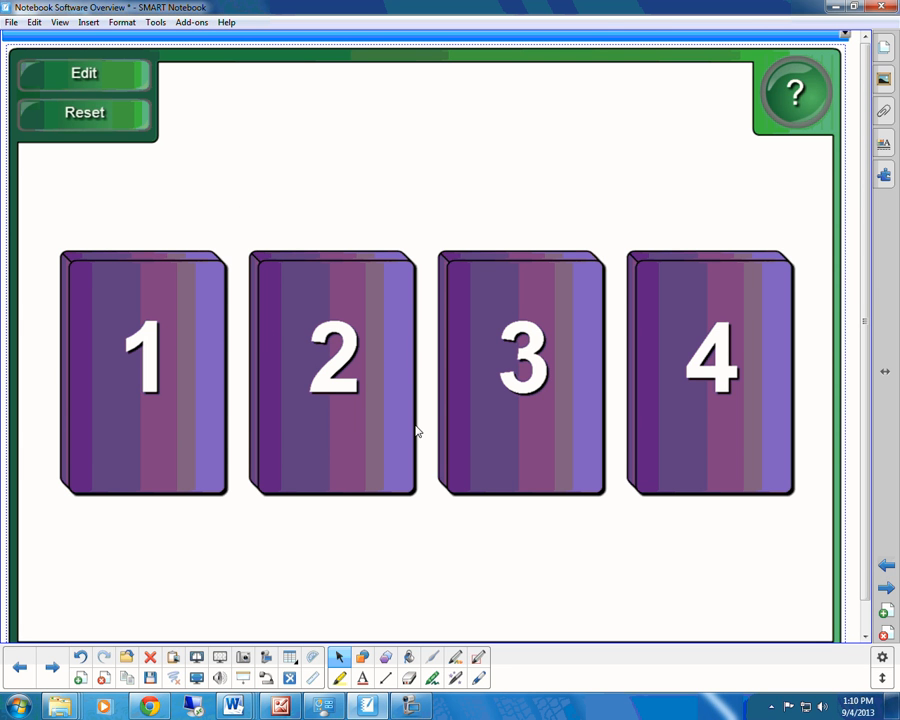